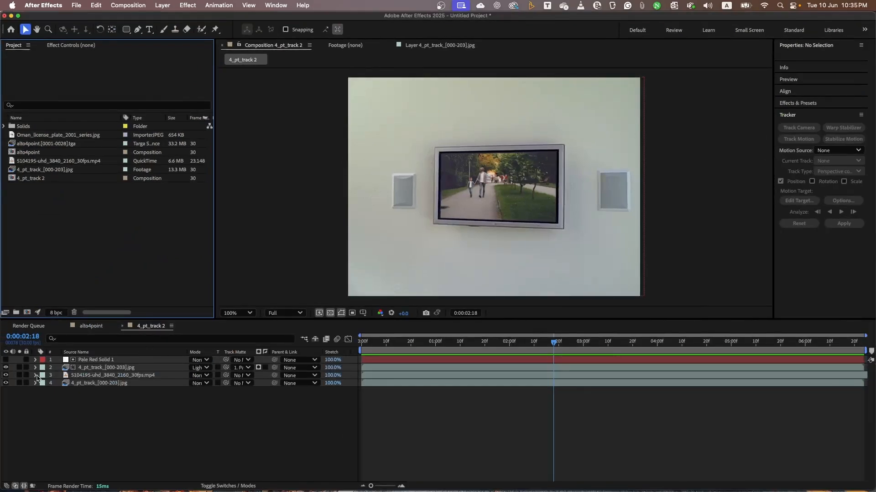
# Hide the 5104195-uhd_3840_2160_30fps.mp4 layer to view the television with its blank screen.
pyautogui.click(6, 375)
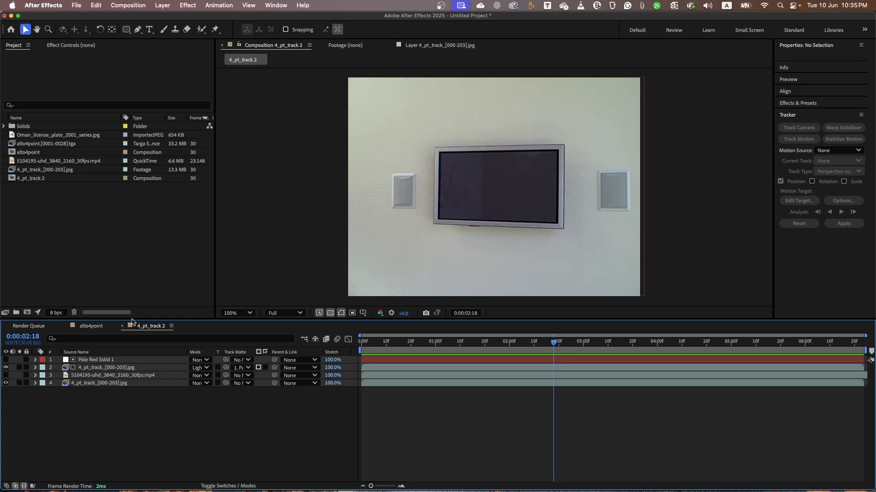
pyautogui.click(857, 151)
pyautogui.click(853, 169)
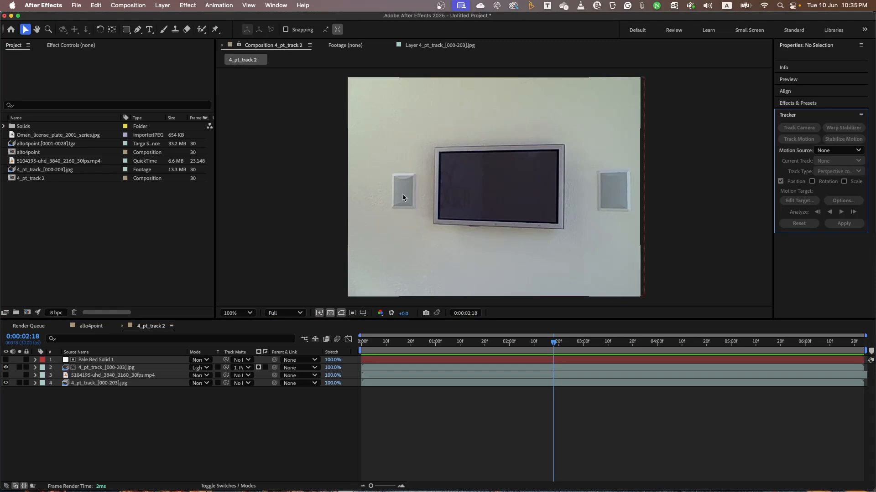
# Switch to the alto4point composition and preview the original car footage from its first frame.
pyautogui.click(92, 327)
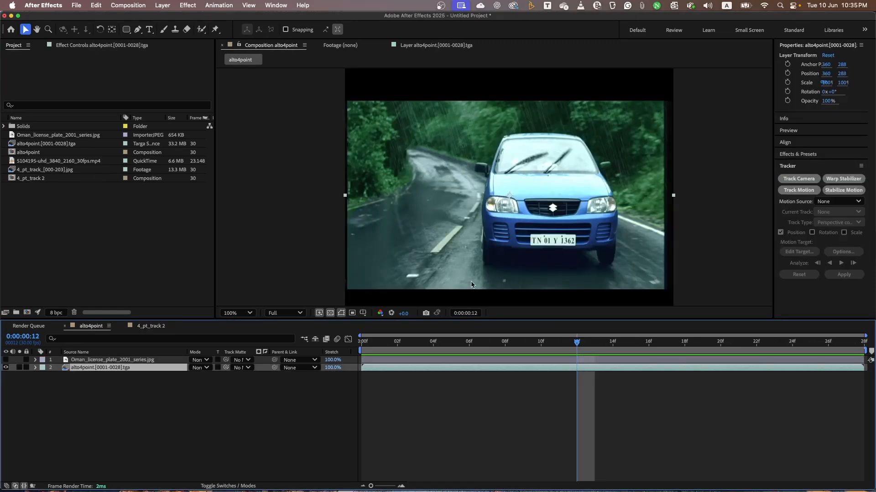
pyautogui.click(360, 345)
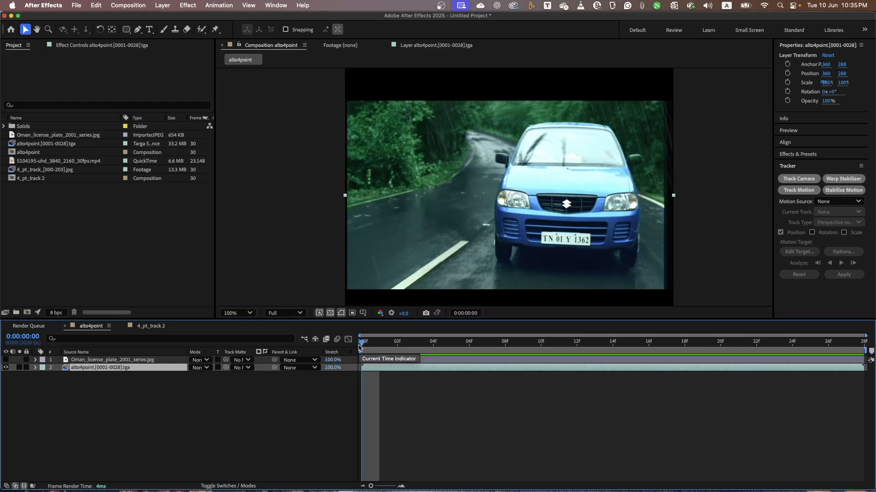
pyautogui.press('space')
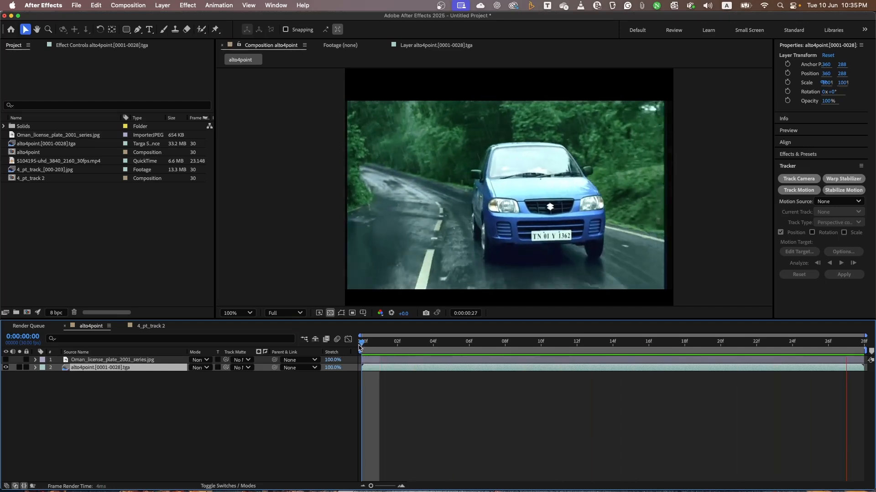
pyautogui.press('space')
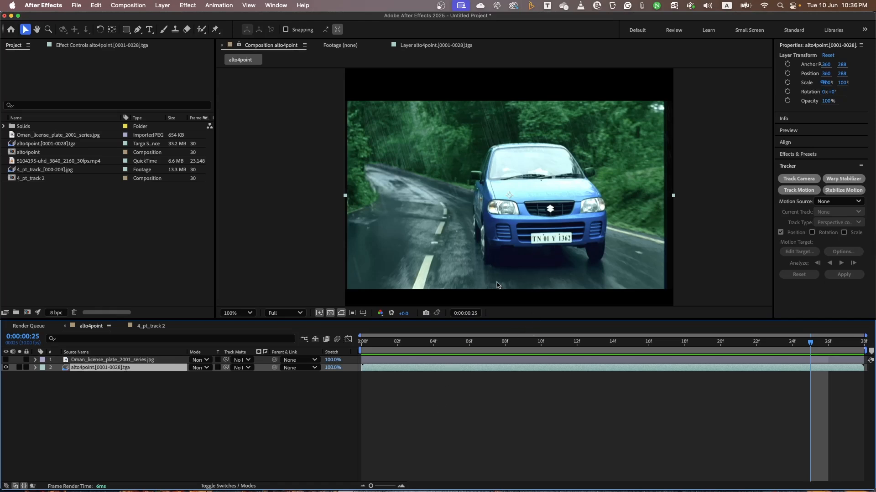
# Make the Oman_license_plate_2001_series.jpg layer visible and preview the car composition from its first frame.
pyautogui.click(6, 360)
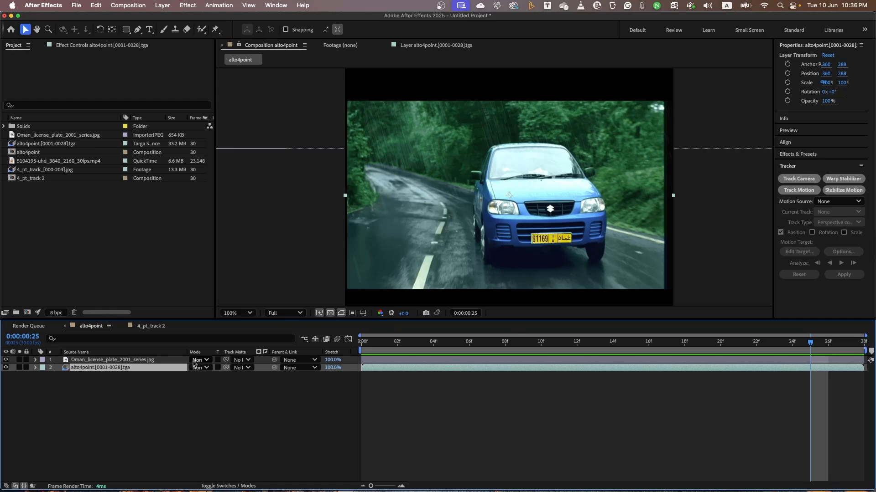
pyautogui.click(362, 343)
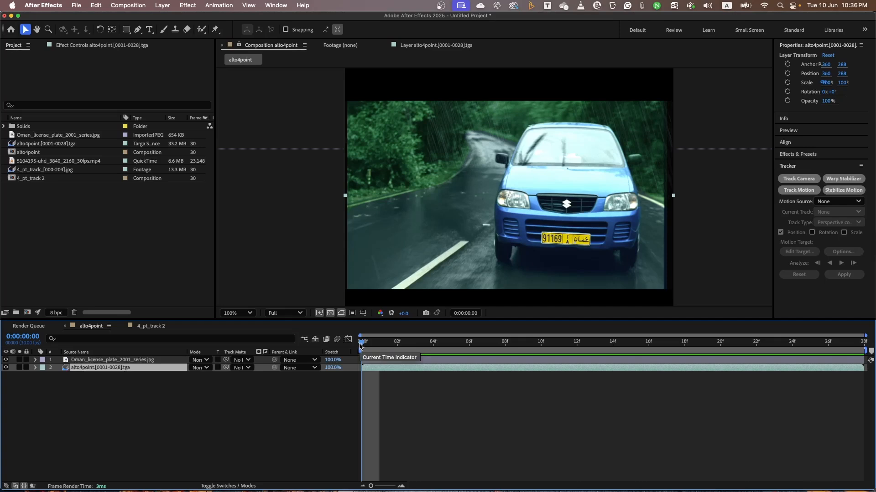
pyautogui.press('space')
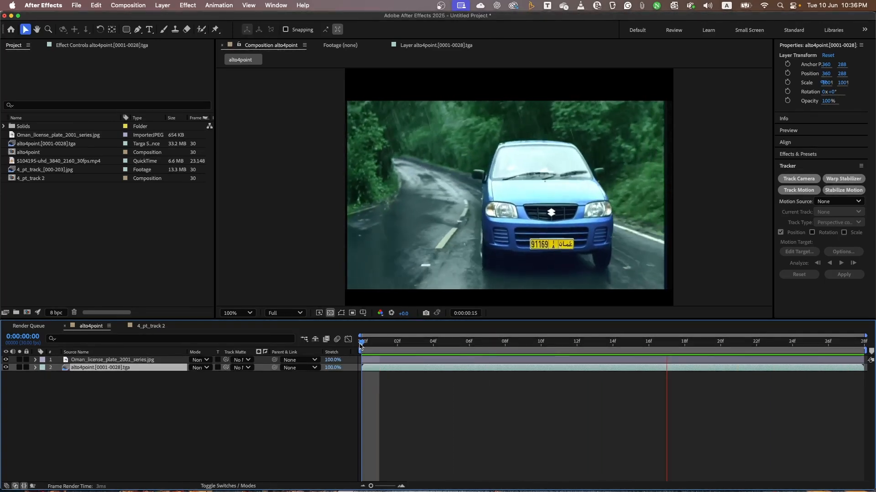
pyautogui.press('space')
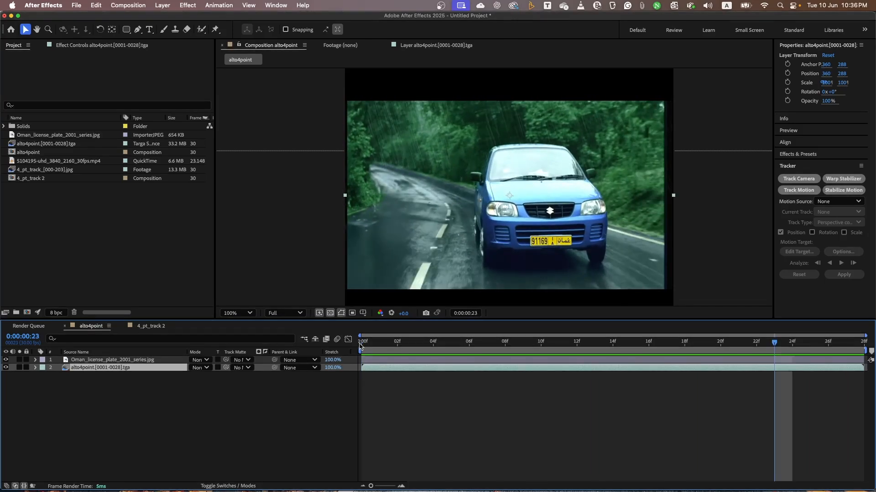
# In the 4_pt_track 2 composition, hide the upper 4_pt_track_[000-203].jpg layer and preview the blank television footage from the start.
pyautogui.click(150, 327)
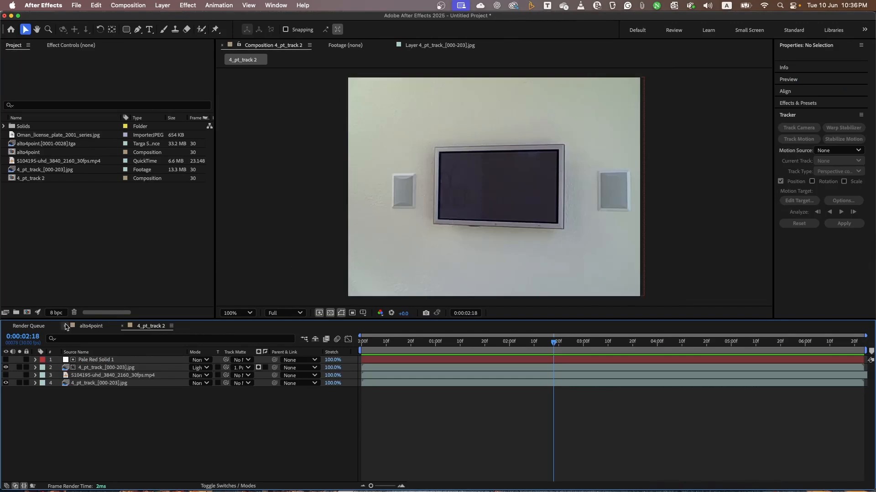
pyautogui.click(6, 368)
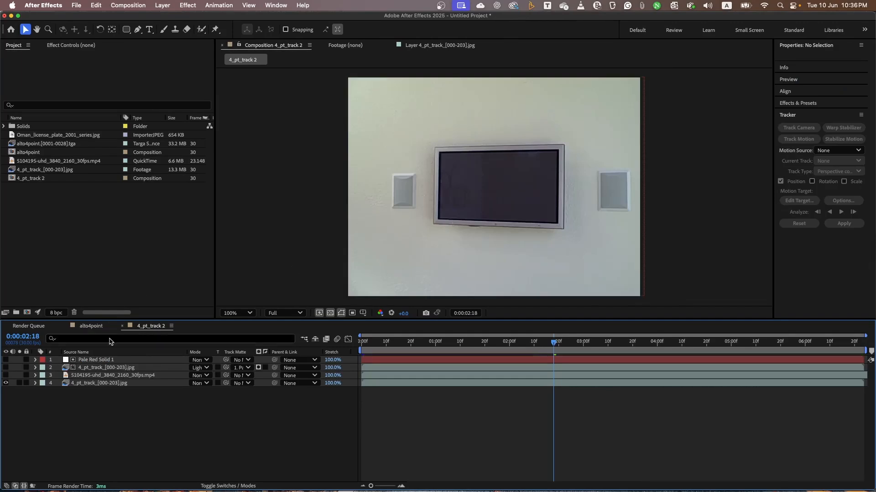
pyautogui.moveTo(373, 349); pyautogui.dragTo(356, 348)
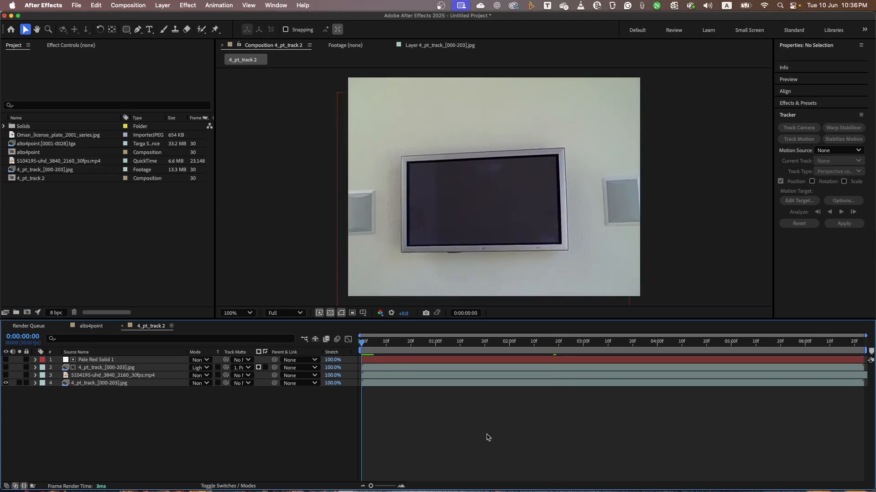
pyautogui.press('space')
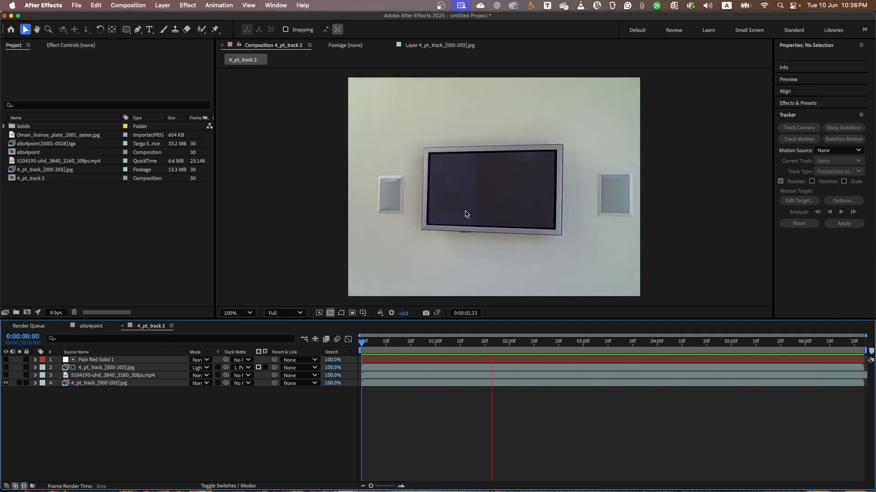
pyautogui.press('space')
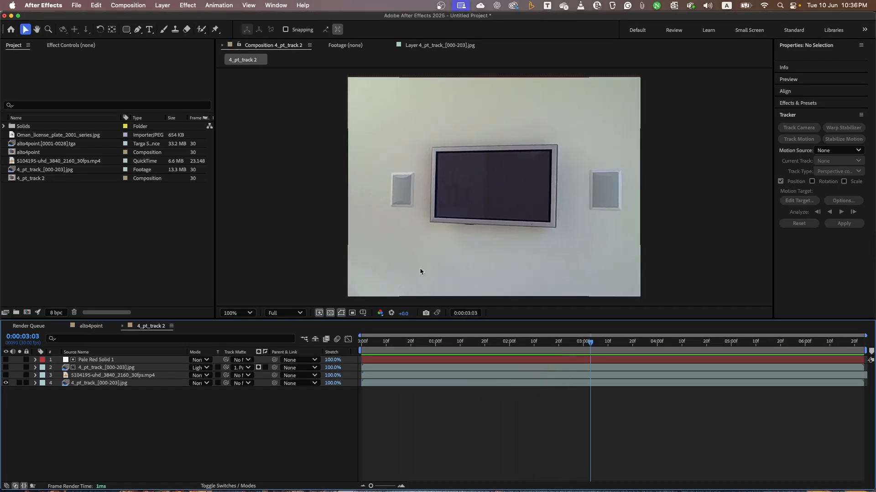
# Show the 5104195-uhd_3840_2160_30fps.mp4 layer and the upper 4_pt_track_[000-203].jpg layer, and preview the television screen replacement from the start.
pyautogui.click(6, 375)
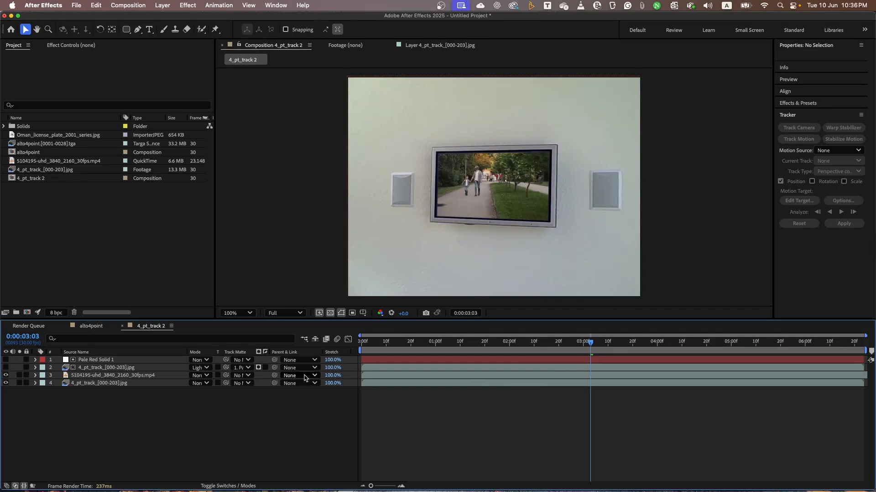
pyautogui.click(364, 346)
pyautogui.press('Home')
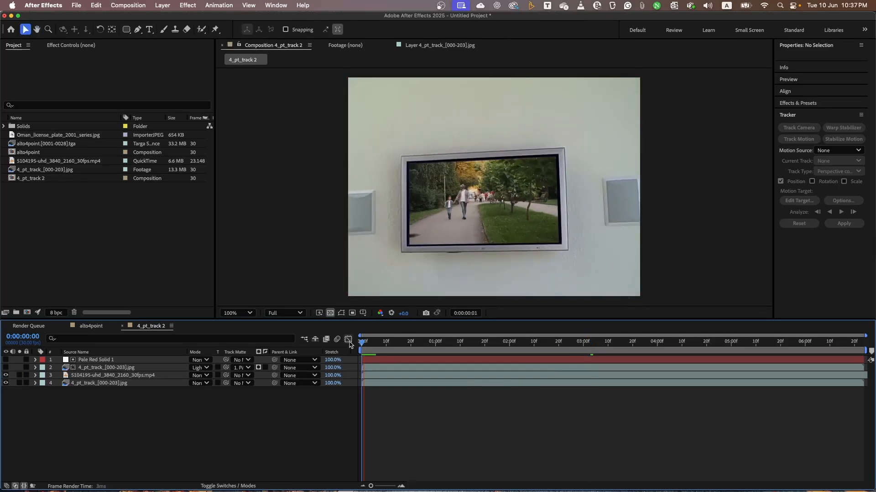
pyautogui.press('space')
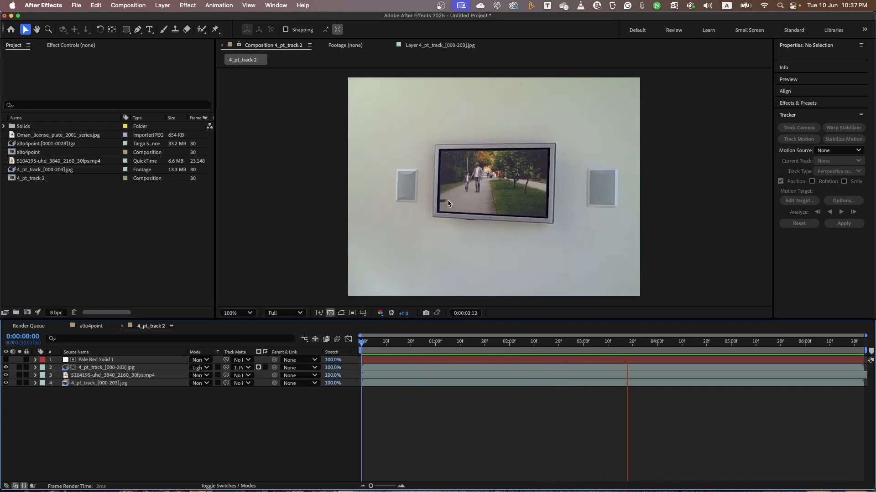
pyautogui.press('space')
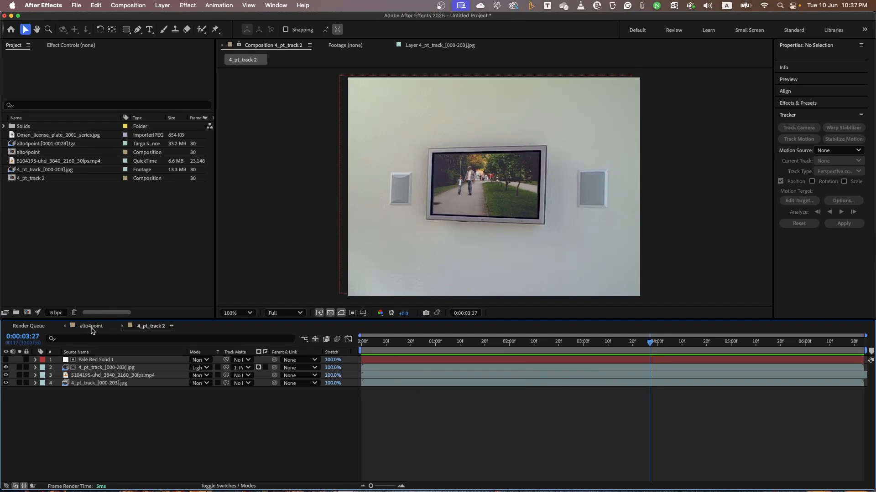
# Create a new composition from the alto4point.[0001-0028].tga image sequence.
pyautogui.click(104, 274)
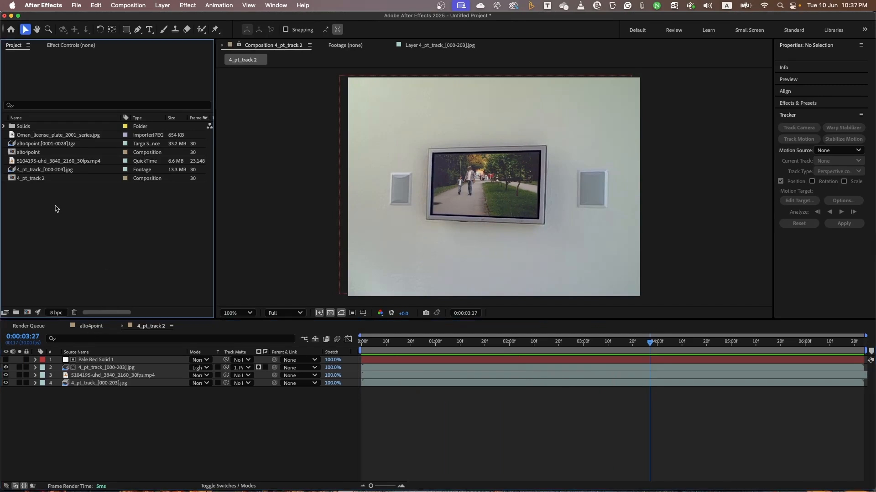
pyautogui.click(27, 145)
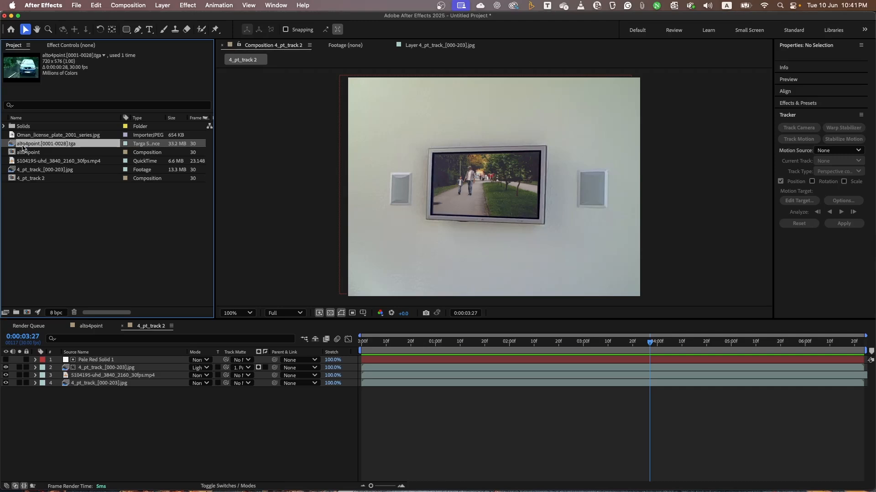
pyautogui.moveTo(23, 147); pyautogui.dragTo(28, 313)
pyautogui.moveTo(28, 314); pyautogui.dragTo(28, 314)
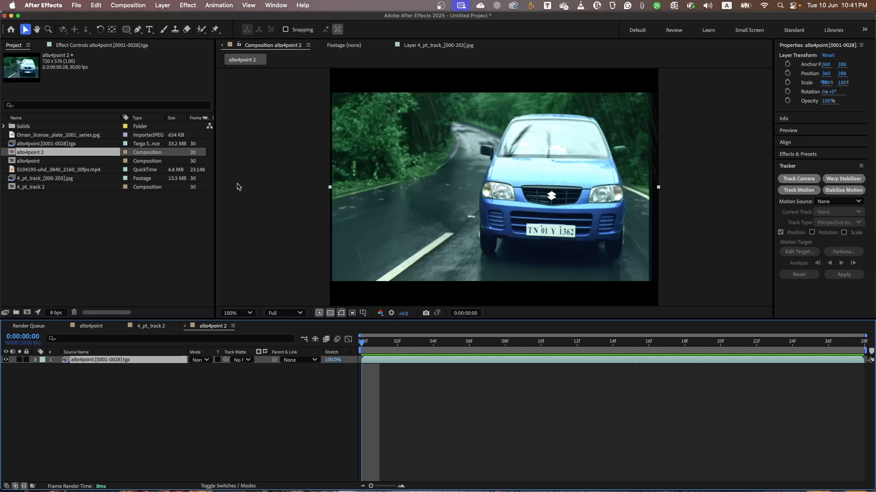
# Add Oman_license_plate_2001_series.jpg above the car footage and open it in its own layer view with the whole plate shown.
pyautogui.click(52, 135)
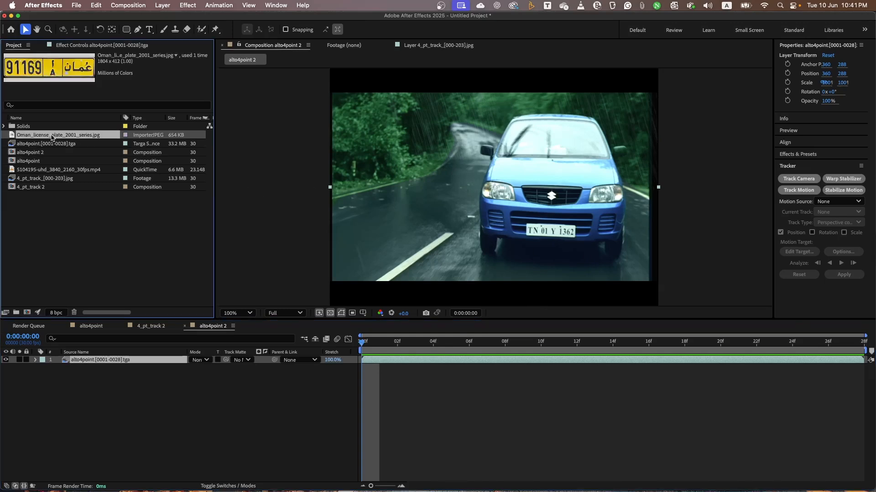
pyautogui.moveTo(52, 137); pyautogui.dragTo(52, 361)
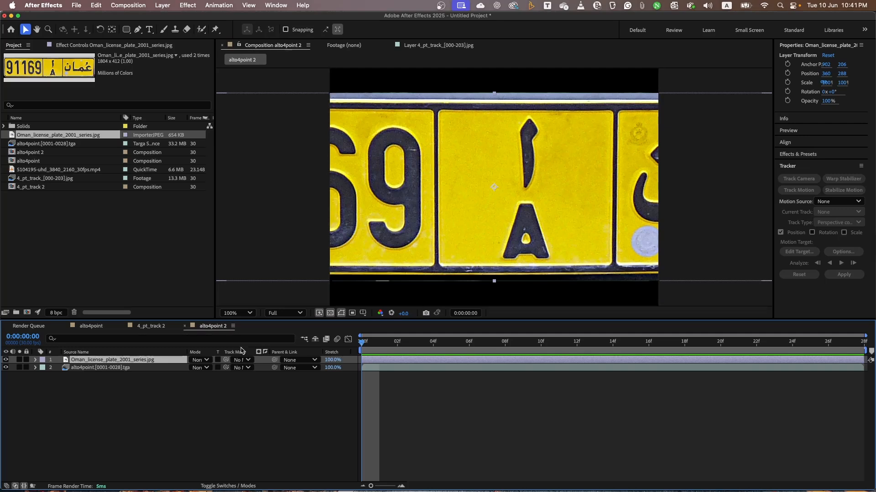
pyautogui.doubleClick(103, 362)
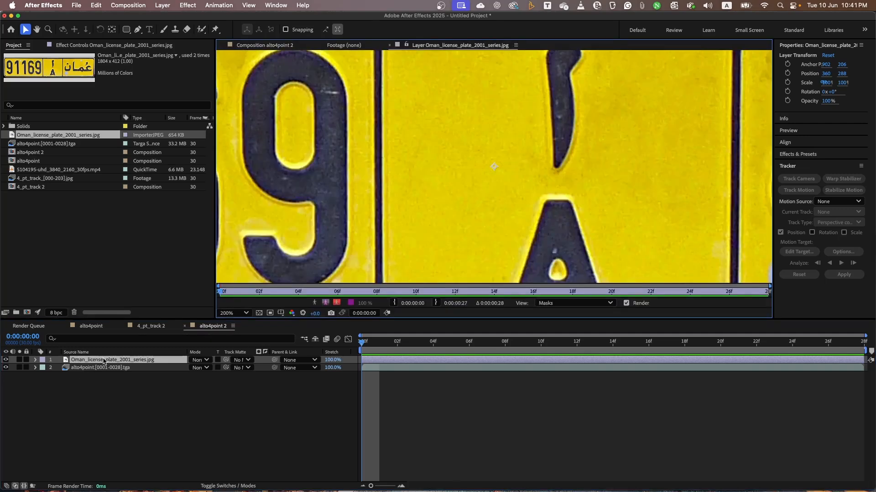
pyautogui.press(',')
pyautogui.press(',')
pyautogui.press(',')
pyautogui.press(',')
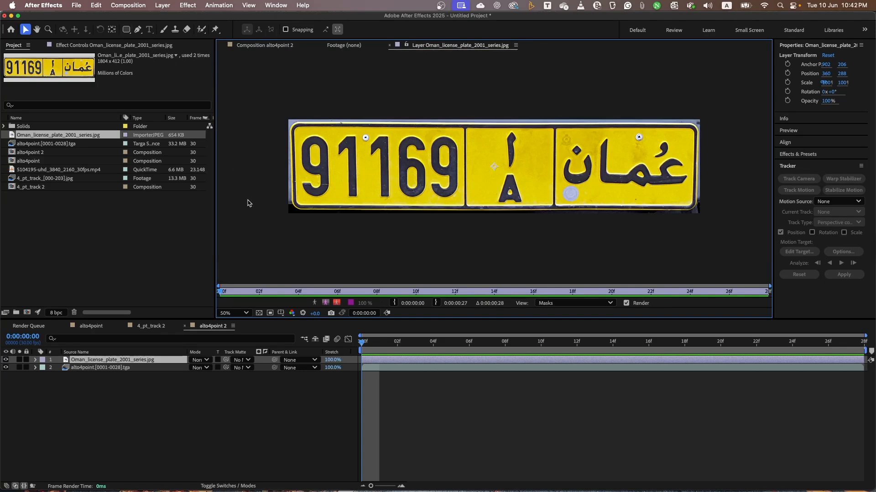
# Add a rounded rectangle mask covering the whole licence plate layer with the Rounded Rectangle Tool.
pyautogui.click(126, 29)
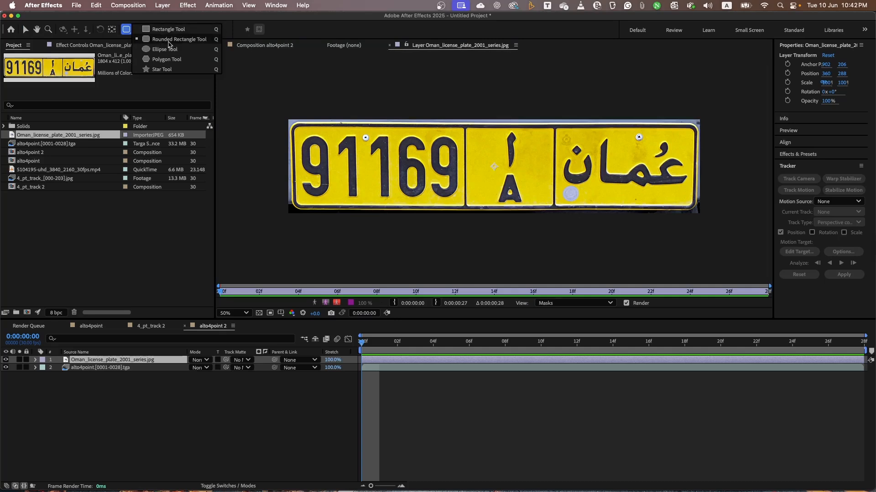
pyautogui.click(187, 40)
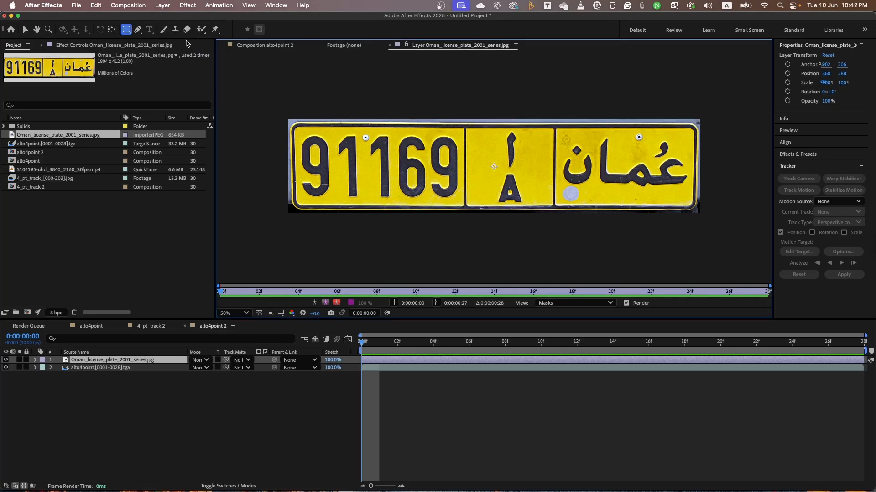
pyautogui.doubleClick(127, 29)
pyautogui.press('v')
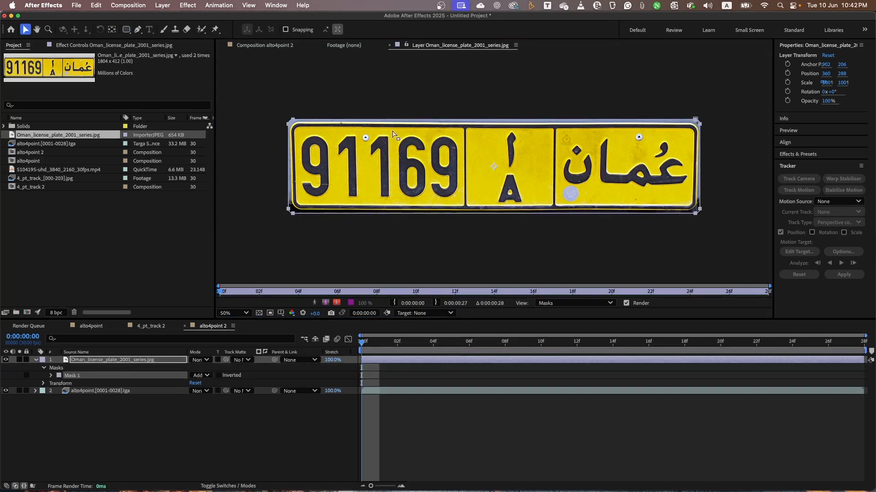
pyautogui.click(269, 237)
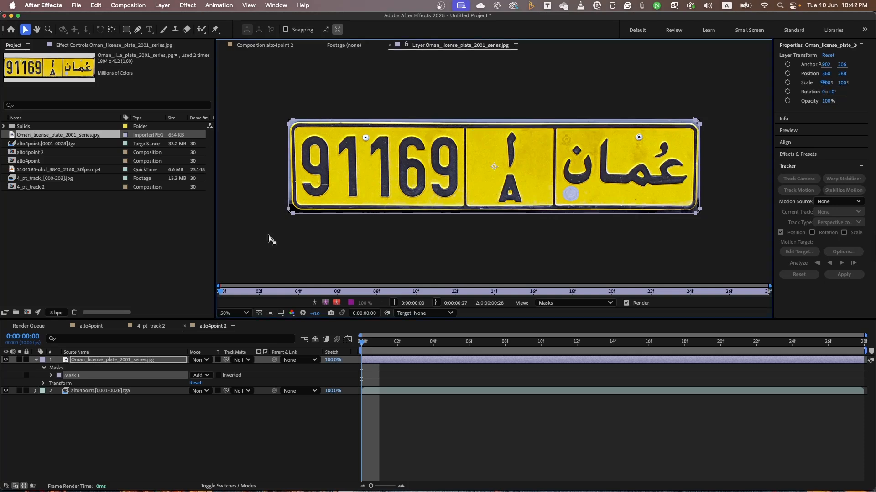
# Reshape the mask's upper-left corner so it follows the rounded outer edge of the yellow plate.
pyautogui.click(177, 423)
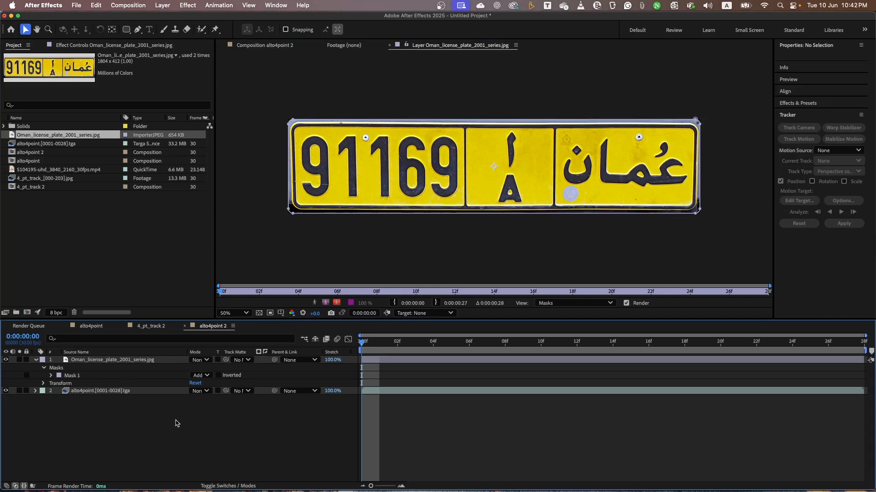
pyautogui.click(157, 362)
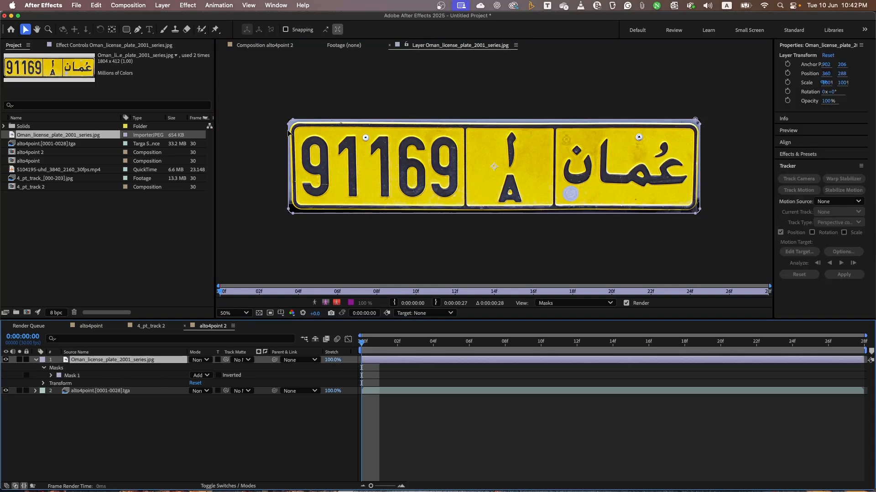
pyautogui.press('.')
pyautogui.press('.')
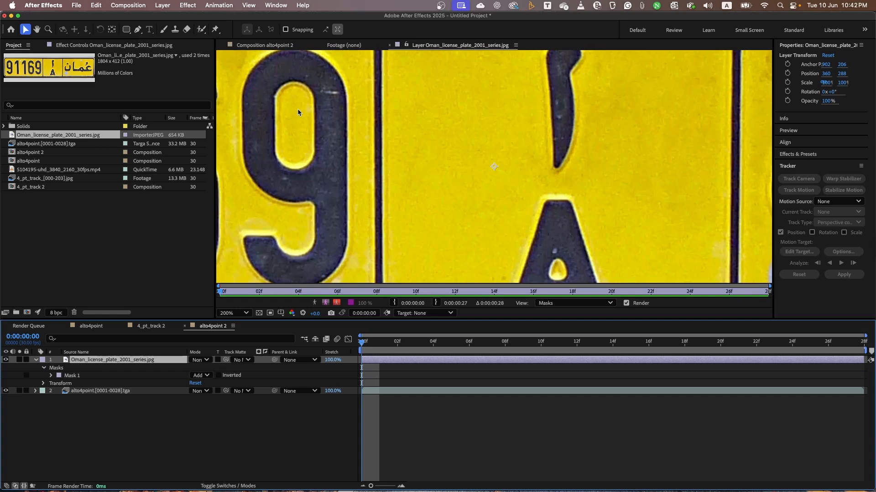
pyautogui.press(',')
pyautogui.press(',')
pyautogui.press(',')
pyautogui.press(',')
pyautogui.press('.')
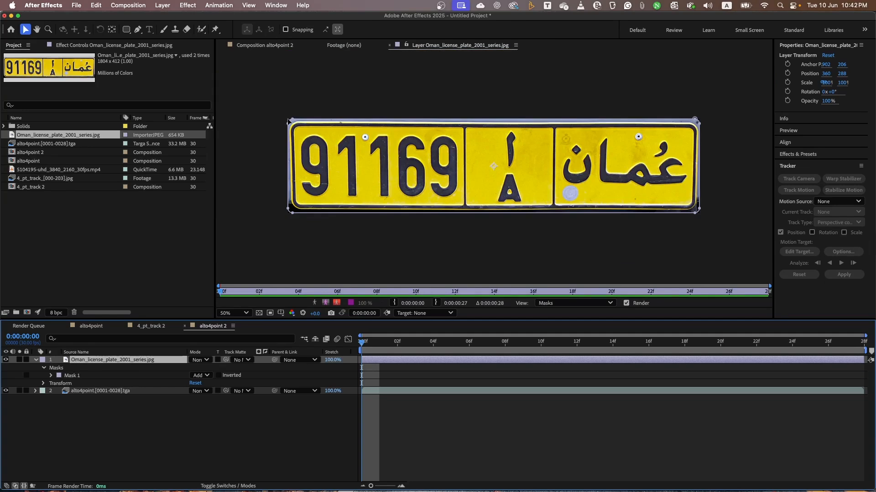
pyautogui.scroll(2, 288, 122)
pyautogui.scroll(3, 288, 121)
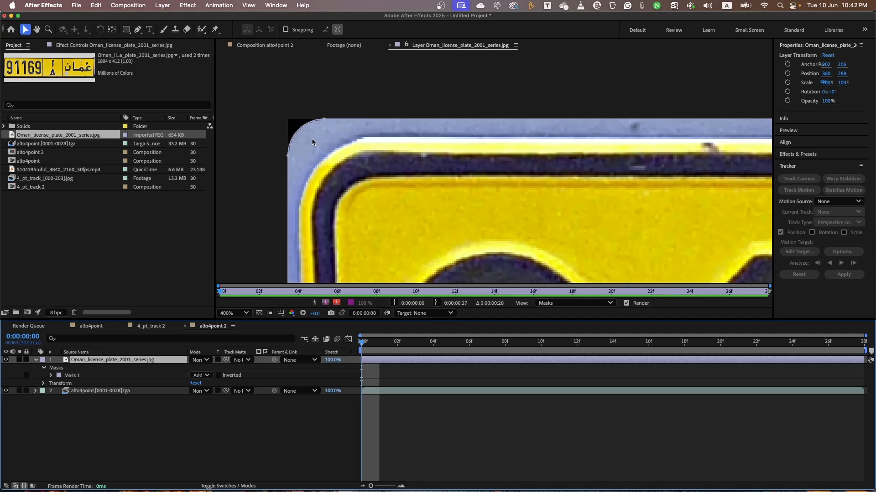
pyautogui.click(324, 119)
pyautogui.moveTo(325, 118); pyautogui.dragTo(369, 136)
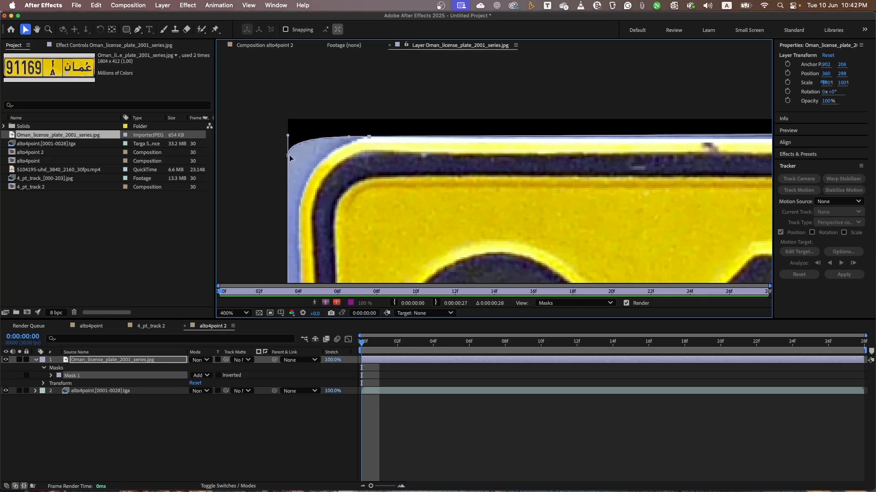
pyautogui.moveTo(288, 157)
pyautogui.mouseDown()
pyautogui.moveTo(289, 208)
pyautogui.moveTo(296, 196)
pyautogui.moveTo(297, 212)
pyautogui.moveTo(300, 165)
pyautogui.mouseUp()
pyautogui.moveTo(349, 136)
pyautogui.mouseDown()
pyautogui.moveTo(339, 138)
pyautogui.moveTo(347, 137)
pyautogui.mouseUp()
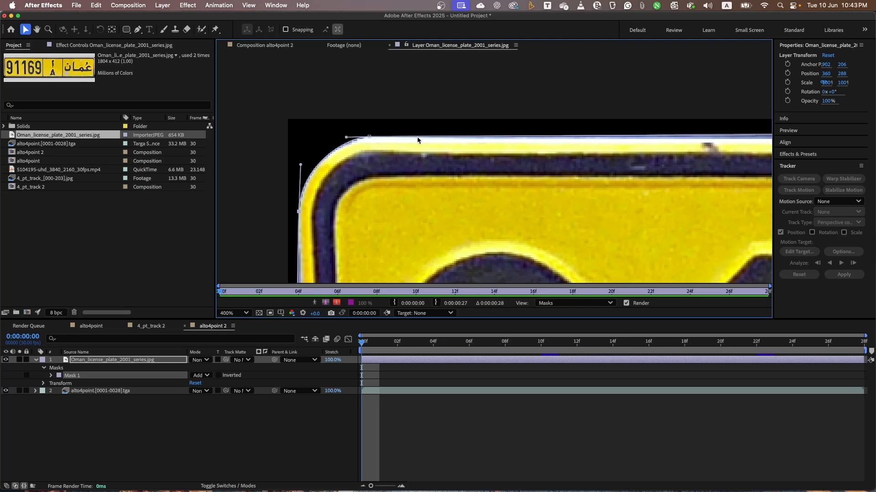
# Fit the mask's upper-right corner to the plate's rounded edge by moving its points and adjusting their curve handles.
pyautogui.press('space')
pyautogui.moveTo(537, 147); pyautogui.dragTo(1, 86)
pyautogui.scroll(-4, 651, 139)
pyautogui.scroll(4, 650, 139)
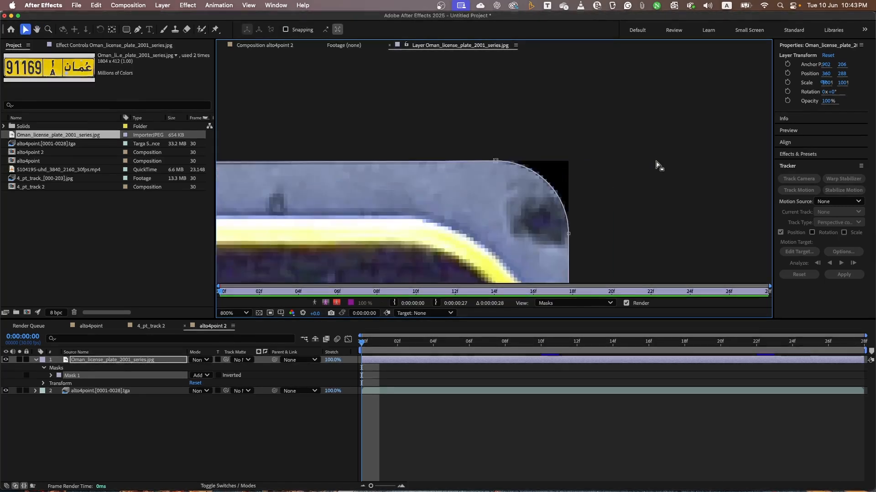
pyautogui.moveTo(575, 161); pyautogui.dragTo(532, 187)
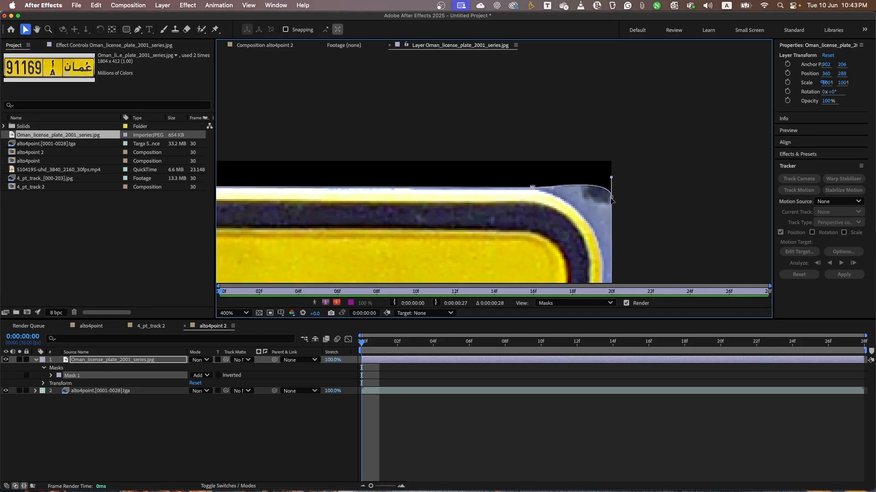
pyautogui.moveTo(612, 197)
pyautogui.mouseDown()
pyautogui.moveTo(603, 261)
pyautogui.moveTo(597, 208)
pyautogui.mouseUp()
pyautogui.moveTo(552, 187); pyautogui.dragTo(550, 189)
# Pull the mask's lower-right corner in to the yellow border and match its curve to the plate.
pyautogui.scroll(-10, 524, 218)
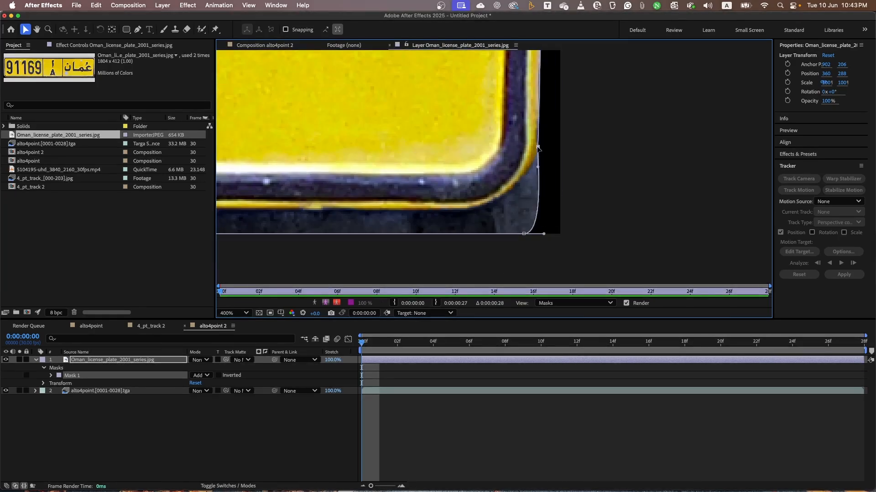
pyautogui.moveTo(487, 209); pyautogui.dragTo(502, 209)
pyautogui.moveTo(537, 167); pyautogui.dragTo(539, 161)
pyautogui.scroll(-2, 342, 182)
# Move the mask's lower-left corner points onto the plate's edge and adjust their handles to follow its curve.
pyautogui.moveTo(278, 184); pyautogui.dragTo(559, 224)
pyautogui.scroll(-1, 502, 183)
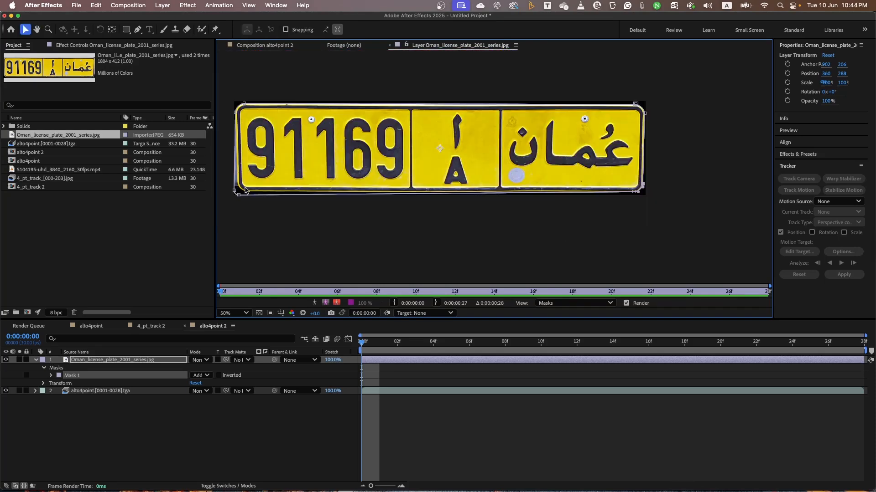
pyautogui.moveTo(235, 195); pyautogui.dragTo(480, 173)
pyautogui.scroll(3, 410, 177)
pyautogui.moveTo(363, 175); pyautogui.dragTo(389, 102)
pyautogui.moveTo(400, 212); pyautogui.dragTo(466, 183)
pyautogui.moveTo(447, 183); pyautogui.dragTo(402, 177)
pyautogui.moveTo(389, 122); pyautogui.dragTo(390, 124)
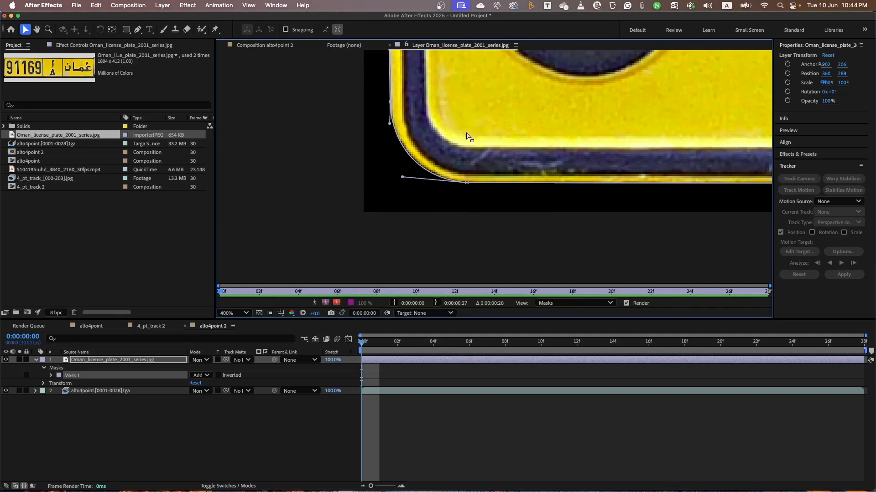
# Return to the alto4point 2 composition, hide the licence plate layer and select the alto4point.[0001-0028].tga layer.
pyautogui.click(267, 45)
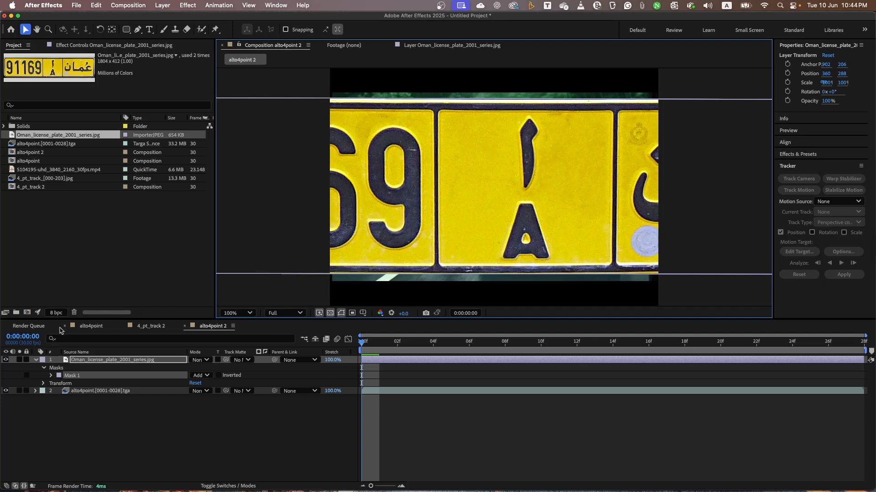
pyautogui.click(6, 360)
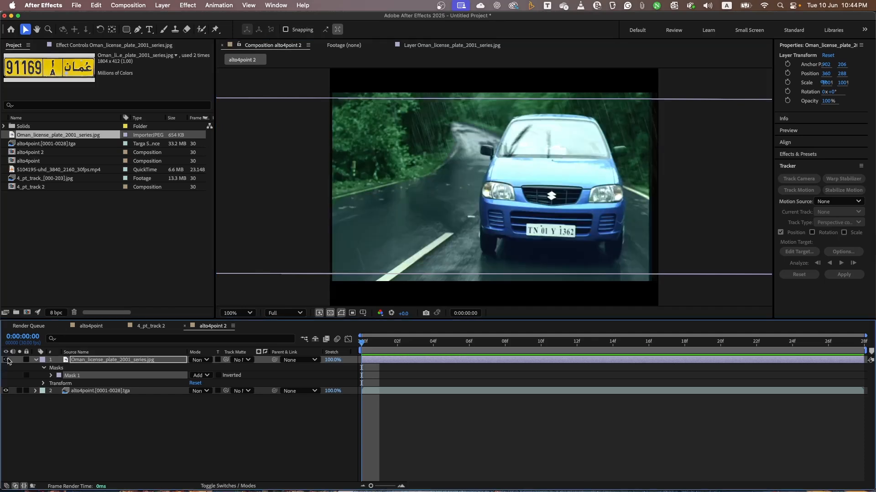
pyautogui.click(395, 393)
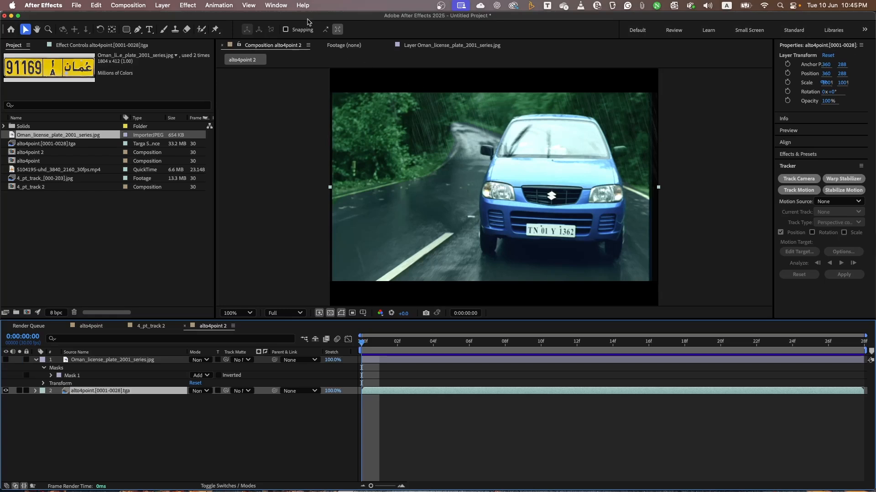
pyautogui.click(276, 7)
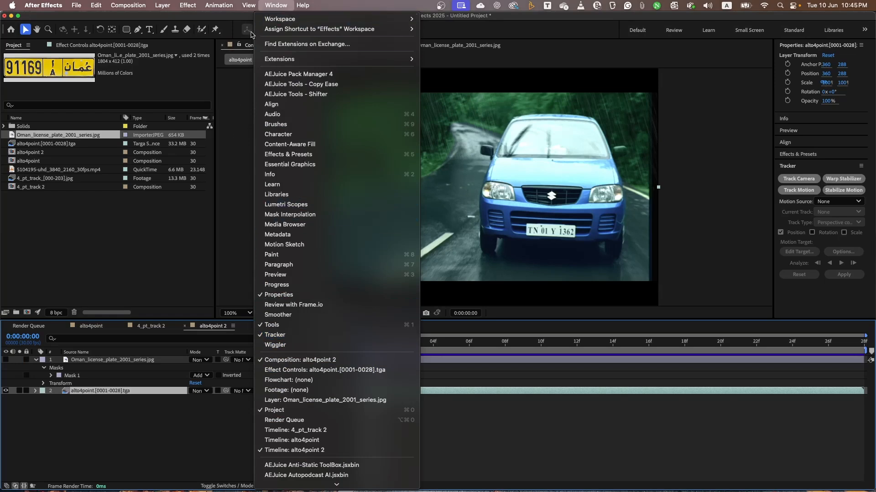
pyautogui.moveTo(222, 4)
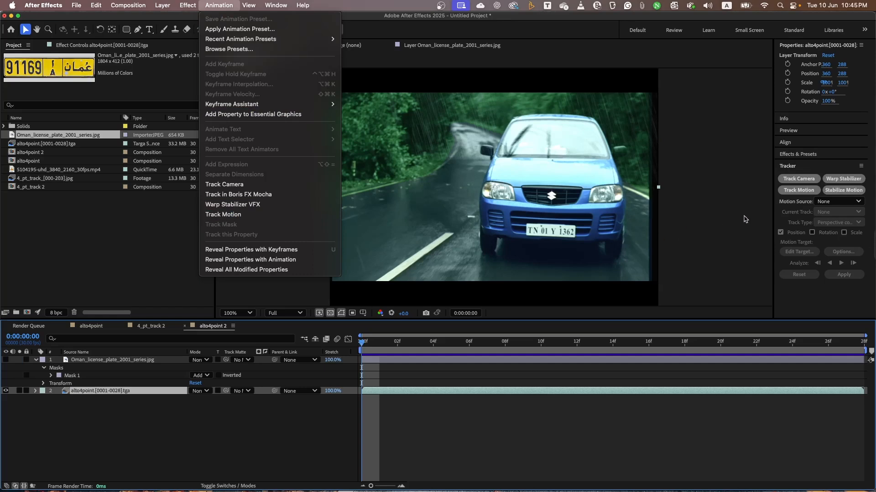
pyautogui.click(528, 398)
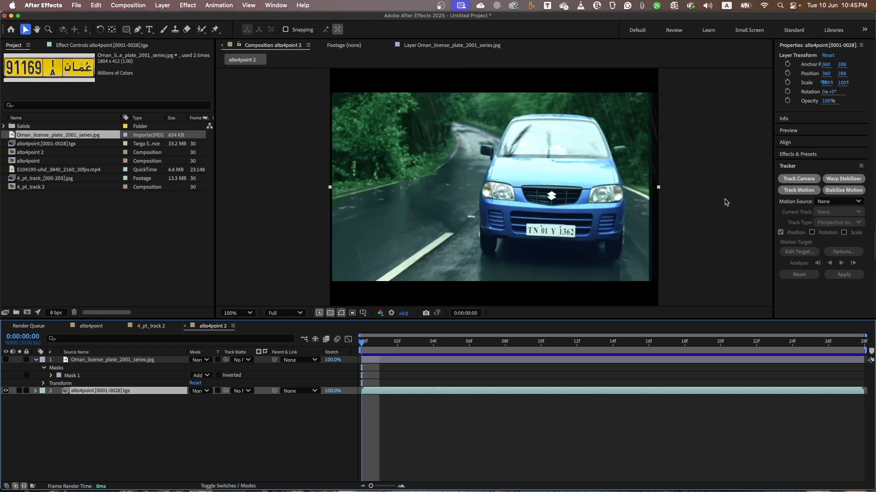
# Start Track Motion on the car footage and set the track type to Perspective corner pin.
pyautogui.click(805, 193)
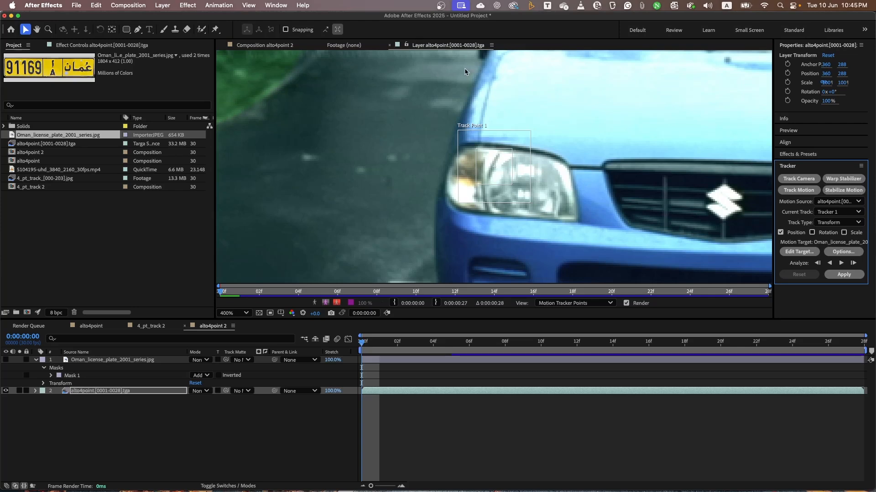
pyautogui.press(',')
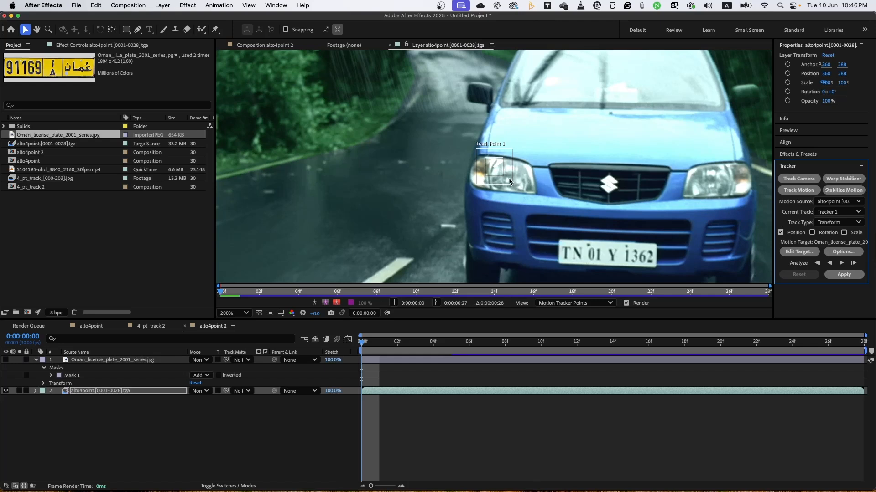
pyautogui.moveTo(513, 183); pyautogui.dragTo(574, 256)
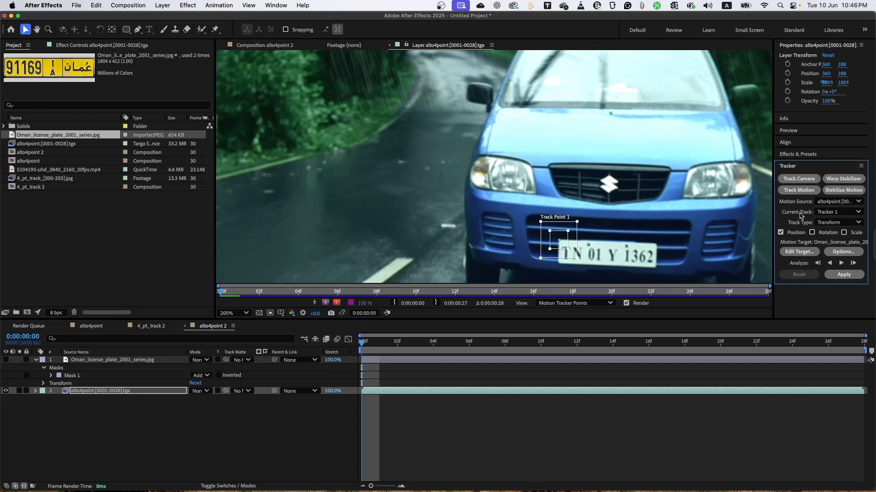
pyautogui.click(858, 224)
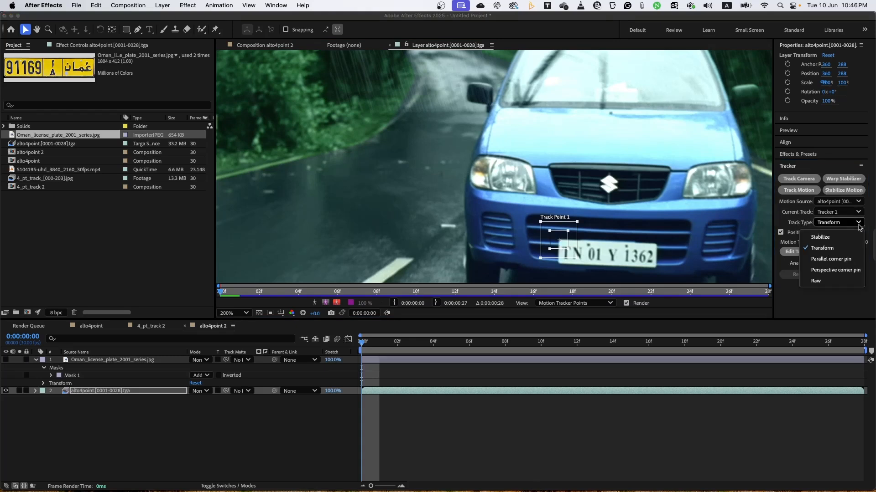
pyautogui.click(828, 271)
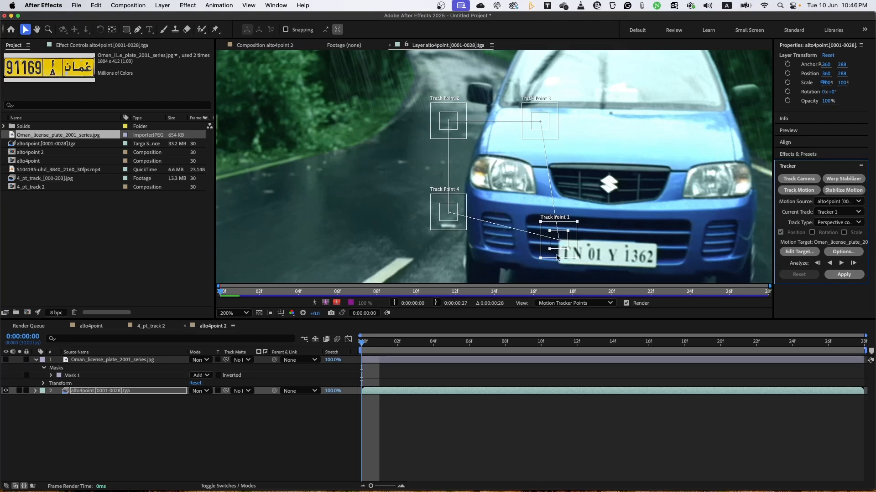
# Place Track Point 1 on the number plate's lower-right corner and display only the Red channel.
pyautogui.press('h')
pyautogui.moveTo(649, 242); pyautogui.dragTo(602, 215)
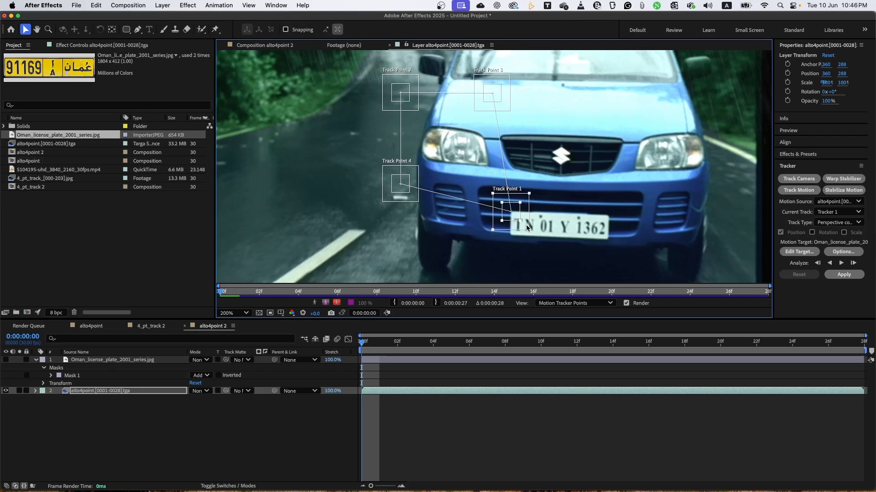
pyautogui.moveTo(524, 226); pyautogui.dragTo(620, 254)
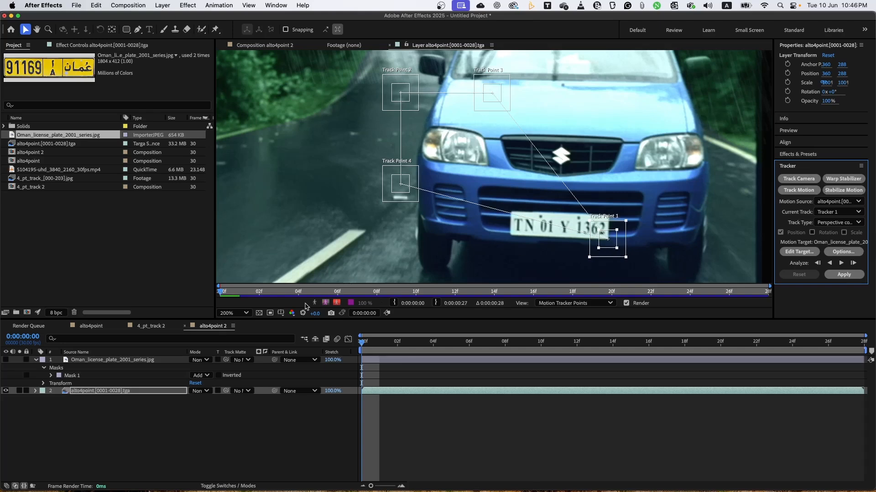
pyautogui.click(292, 314)
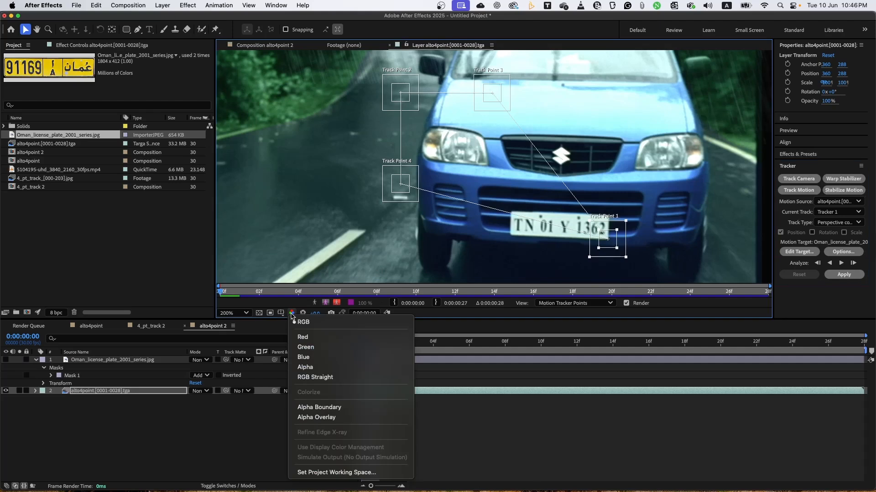
pyautogui.click(301, 340)
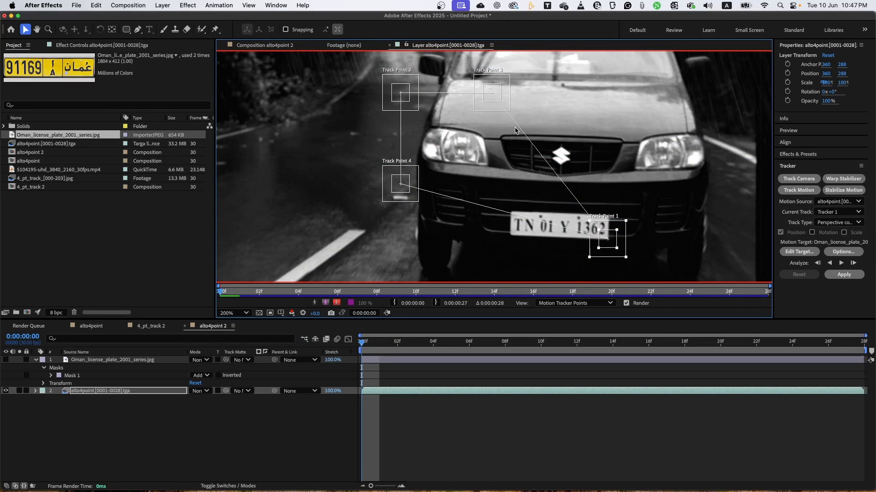
# Place Track Point 3 on the number plate's upper-right corner, Track Point 4 on the lower-left and Track Point 2 on the upper-left.
pyautogui.moveTo(505, 85); pyautogui.dragTo(623, 208)
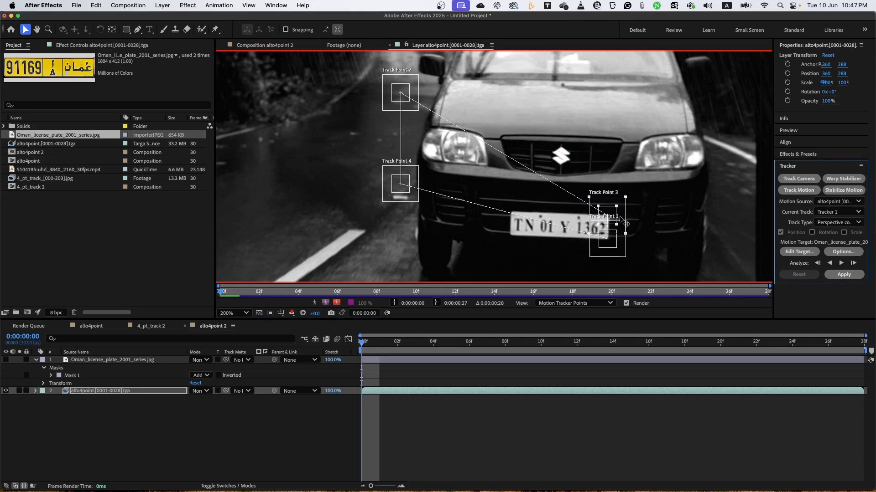
pyautogui.moveTo(402, 203); pyautogui.dragTo(515, 254)
pyautogui.moveTo(410, 85); pyautogui.dragTo(520, 202)
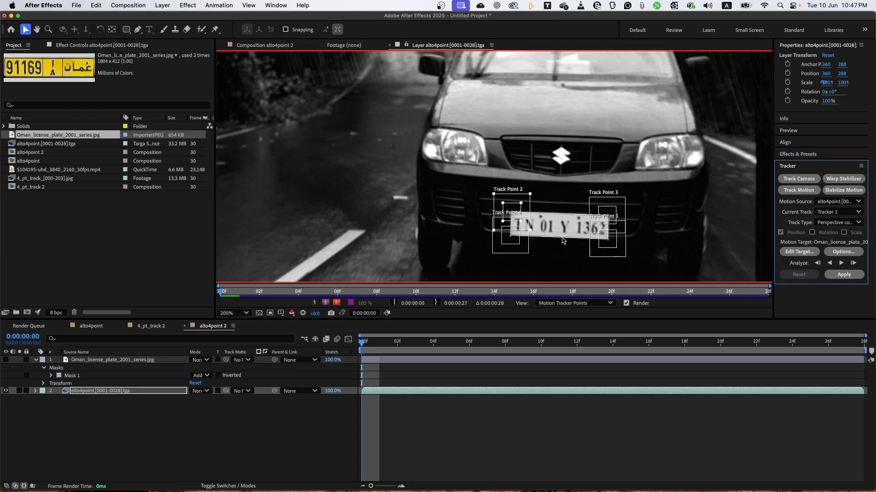
# Align Track Point 2 precisely with the plate's upper-left corner and shrink its feature and search regions.
pyautogui.scroll(3, 563, 241)
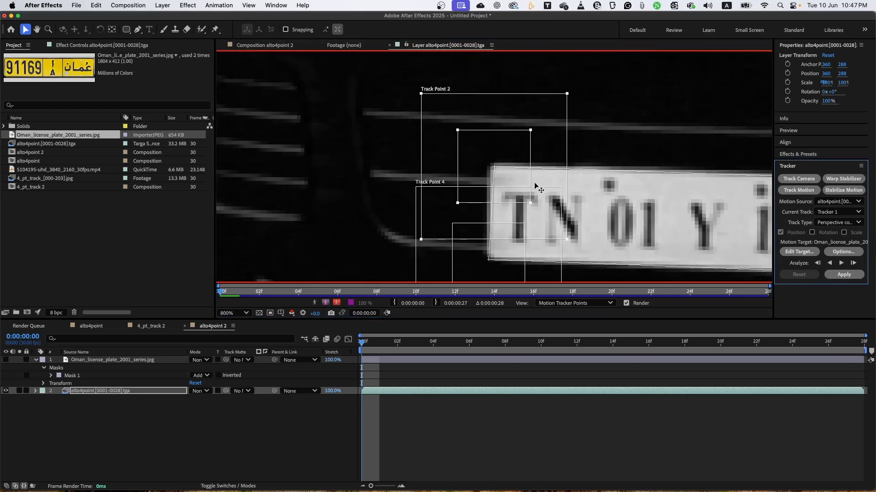
pyautogui.moveTo(541, 148); pyautogui.dragTo(535, 145)
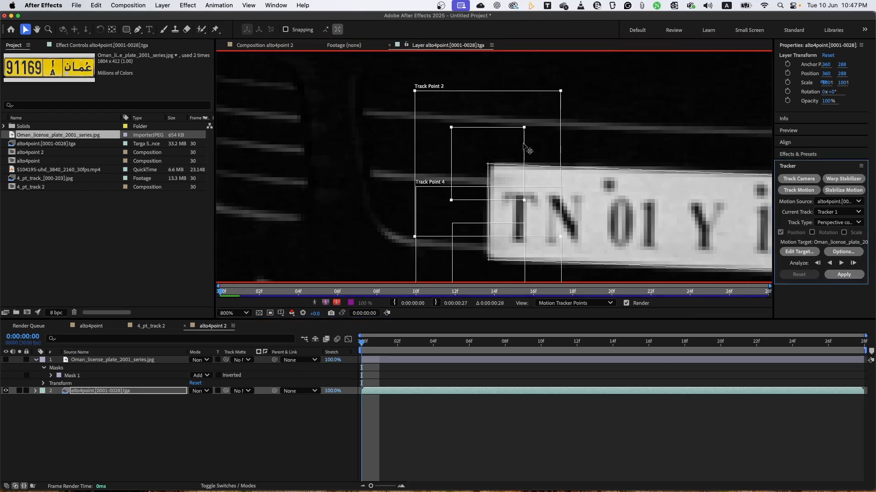
pyautogui.moveTo(451, 134); pyautogui.dragTo(464, 139)
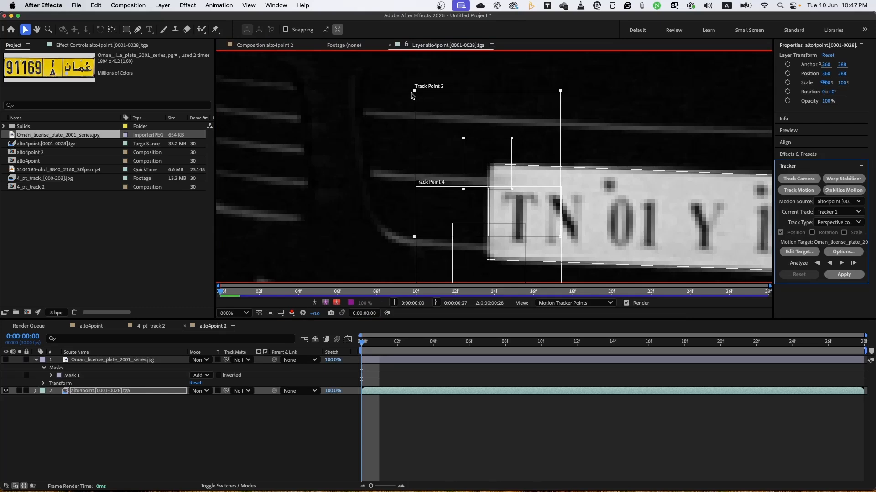
pyautogui.moveTo(415, 92); pyautogui.dragTo(435, 116)
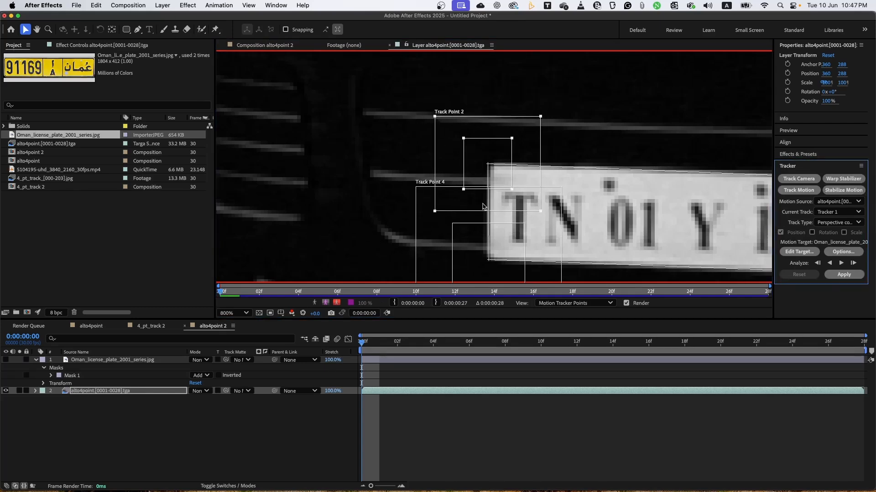
# Shrink Track Point 4's feature and search regions around the number plate's lower-left corner.
pyautogui.press('space')
pyautogui.moveTo(611, 224); pyautogui.dragTo(567, 157)
pyautogui.click(409, 230)
pyautogui.moveTo(409, 231); pyautogui.dragTo(427, 215)
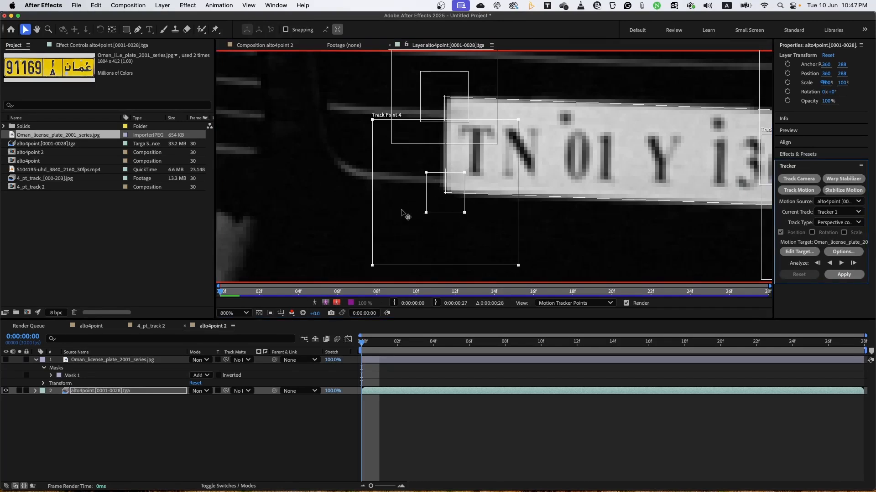
pyautogui.moveTo(372, 265); pyautogui.dragTo(401, 236)
pyautogui.scroll(2, 511, 155)
pyautogui.moveTo(485, 91); pyautogui.dragTo(479, 89)
pyautogui.moveTo(590, 171); pyautogui.dragTo(284, 146)
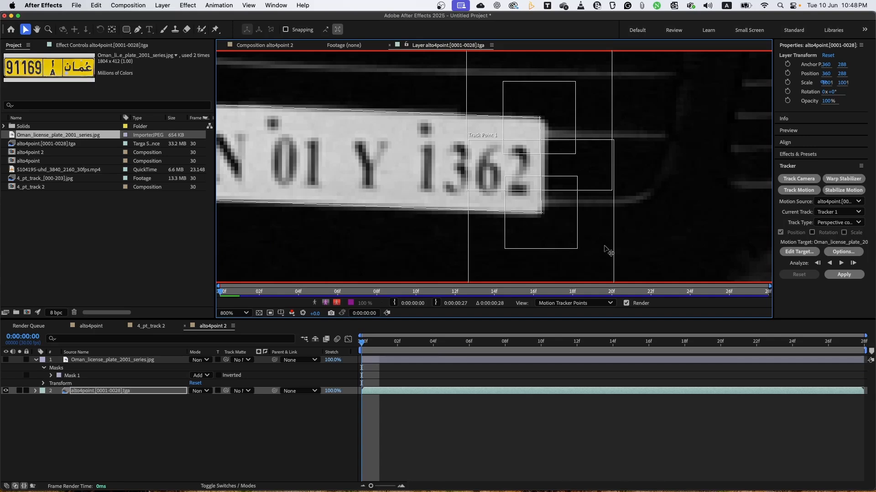
# Shrink Track Point 1's feature and search regions around the number plate's lower-right corner.
pyautogui.moveTo(603, 245); pyautogui.dragTo(604, 247)
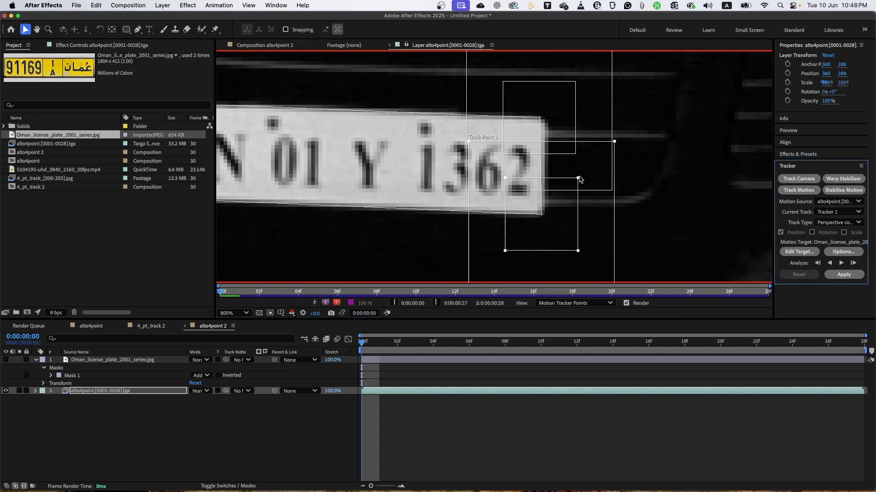
pyautogui.moveTo(578, 178); pyautogui.dragTo(560, 197)
pyautogui.click(612, 165)
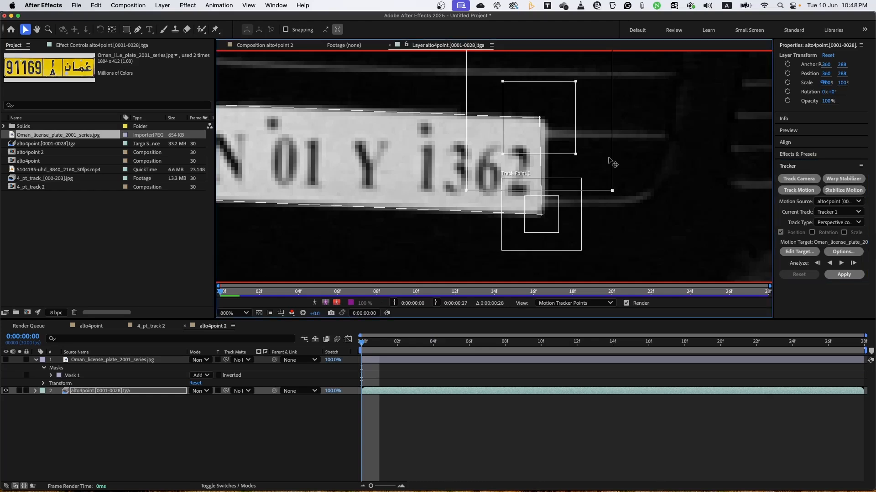
# Shrink Track Point 3's feature and search regions and align it precisely with the number plate's upper-right corner.
pyautogui.moveTo(502, 154); pyautogui.dragTo(525, 134)
pyautogui.moveTo(472, 183); pyautogui.dragTo(505, 145)
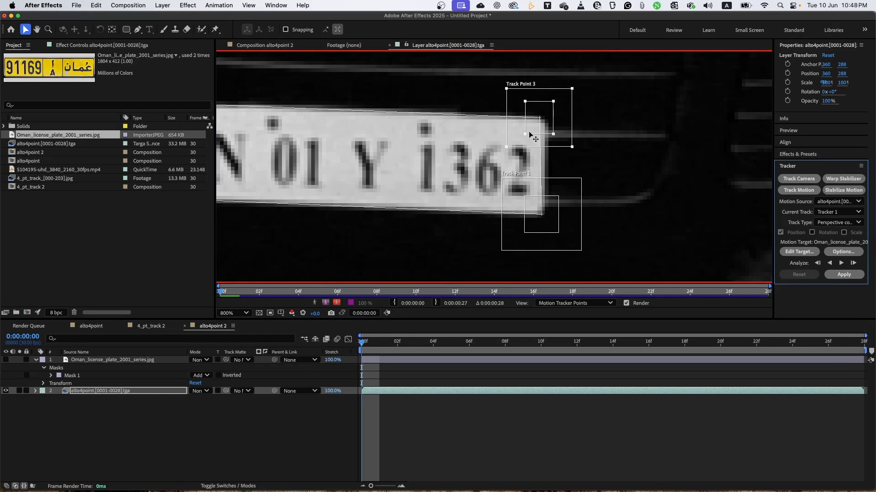
pyautogui.moveTo(564, 128); pyautogui.dragTo(565, 122)
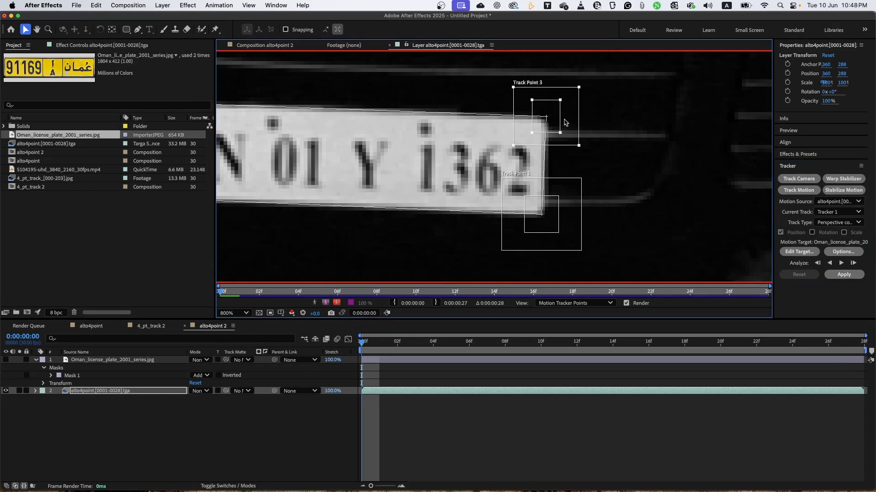
pyautogui.press(',')
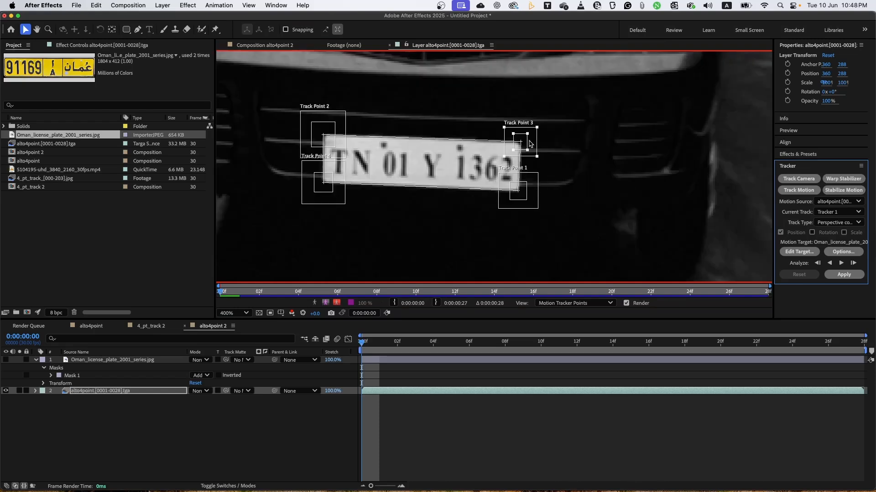
pyautogui.moveTo(529, 140); pyautogui.dragTo(529, 140)
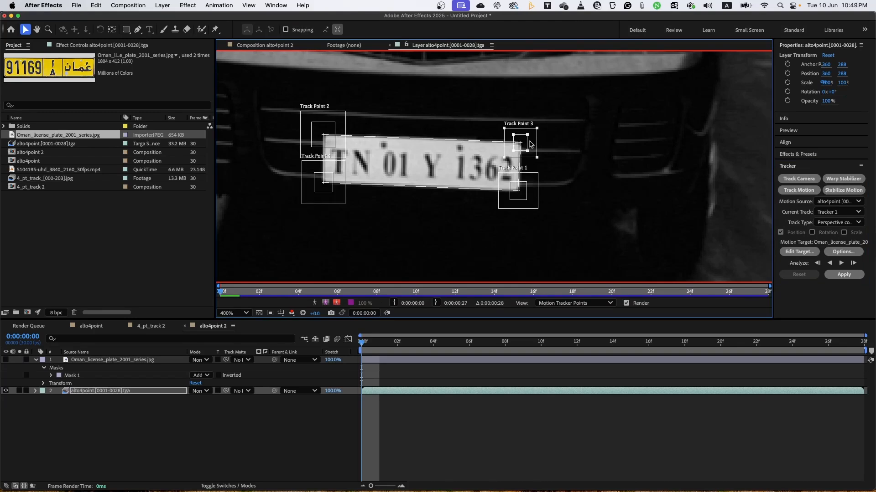
pyautogui.moveTo(530, 145); pyautogui.dragTo(530, 144)
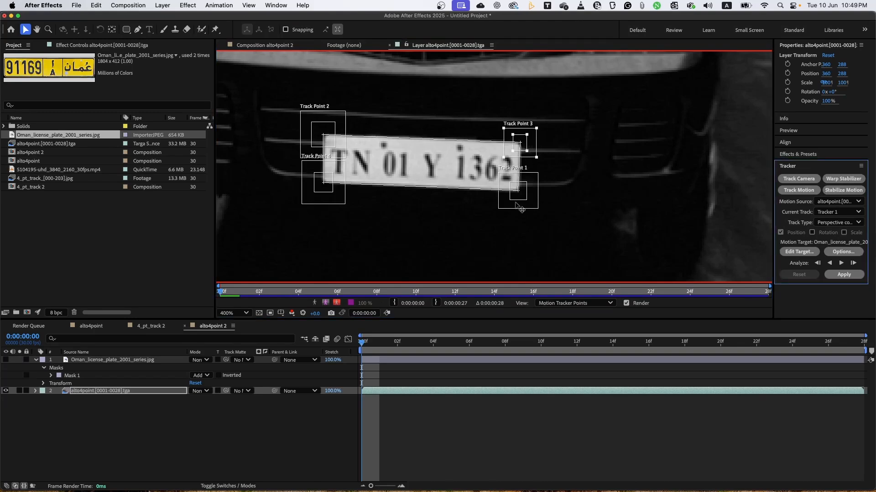
# Check Track Point 1's placement and analyze all four track points forward from the first frame to the end of the clip.
pyautogui.click(532, 206)
pyautogui.moveTo(535, 209); pyautogui.dragTo(530, 202)
pyautogui.press(',')
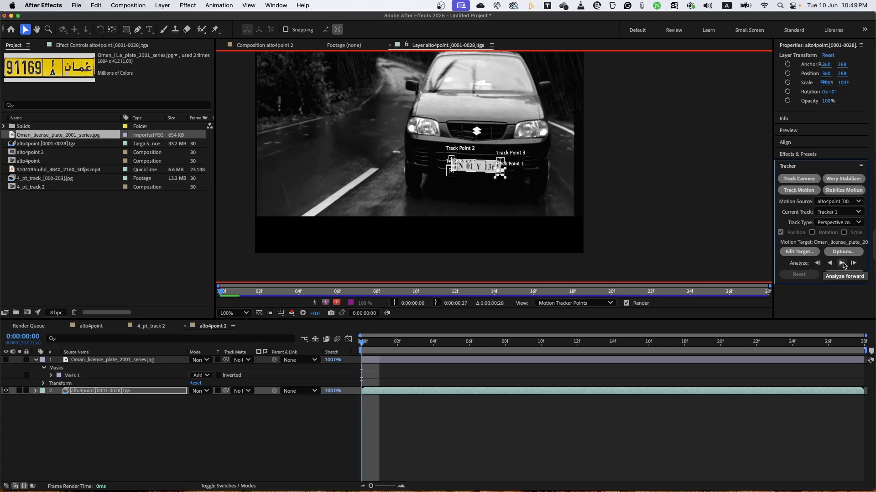
pyautogui.click(842, 264)
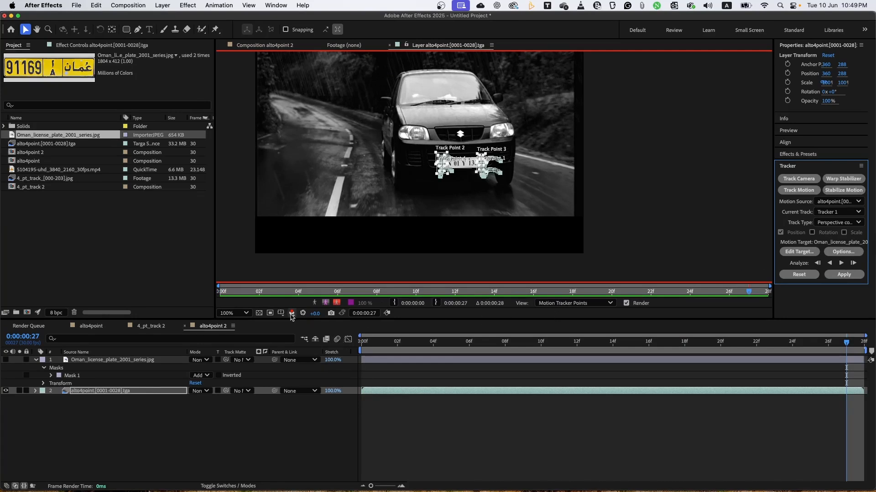
# Show the Oman_license_plate_2001_series.jpg layer, set it as the motion target and apply the perspective corner pin track to it.
pyautogui.click(93, 360)
pyautogui.click(6, 360)
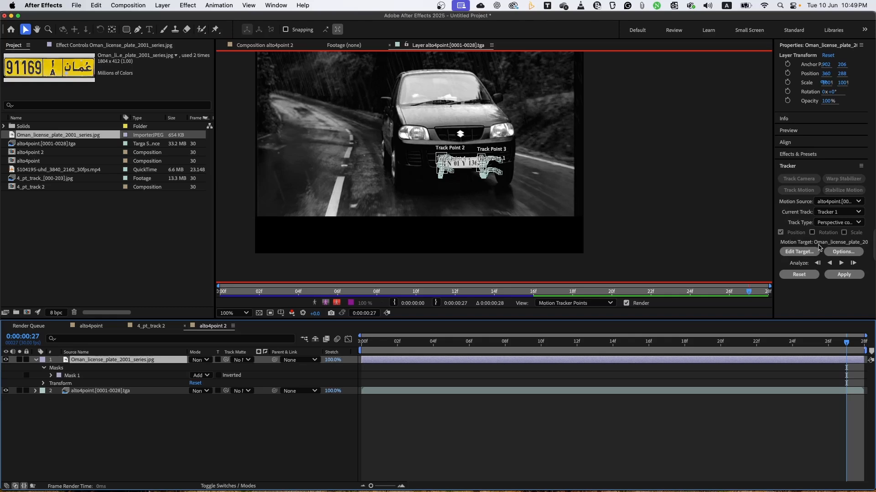
pyautogui.click(806, 255)
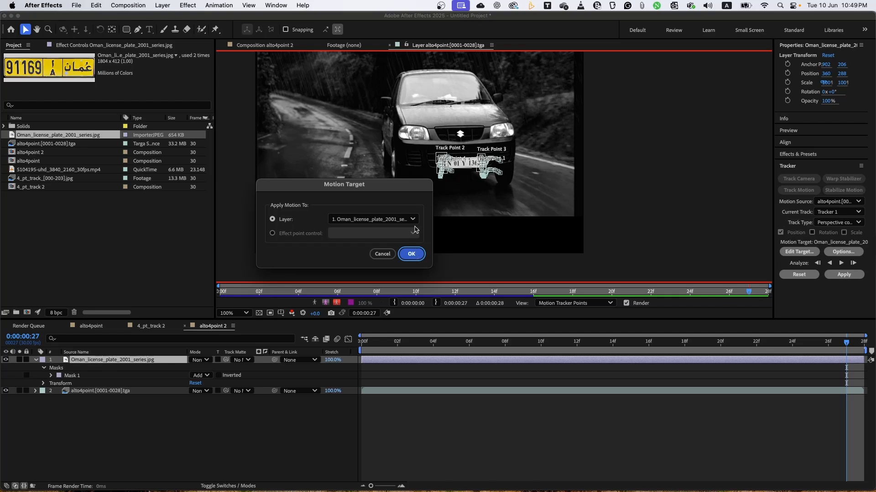
pyautogui.click(416, 258)
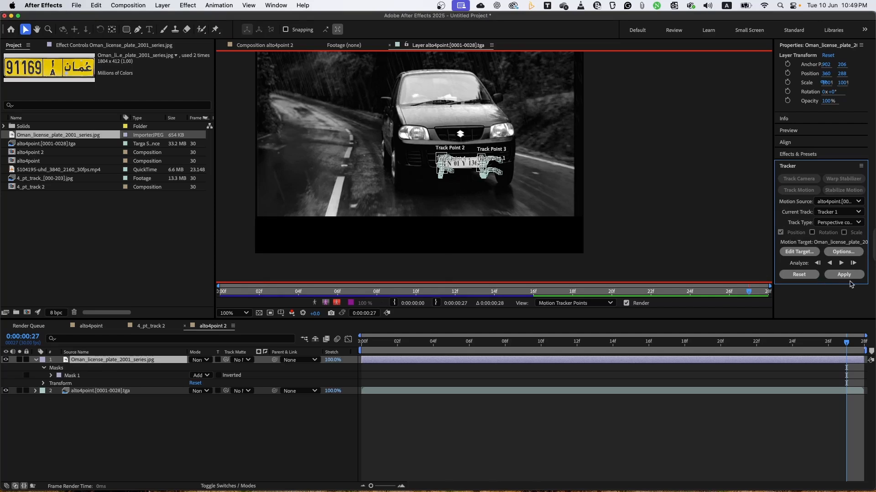
pyautogui.click(844, 275)
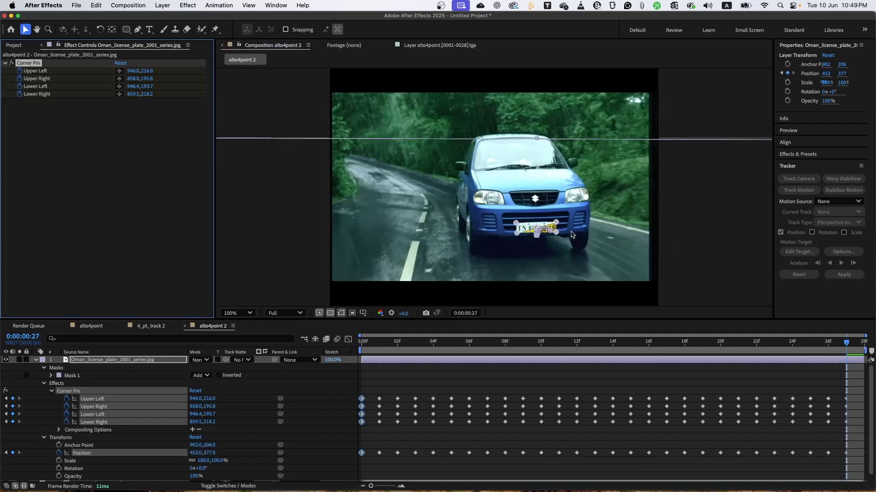
# Examine the pinned plate in the composition and compare it with the track points' order and paths in the footage layer.
pyautogui.press('.')
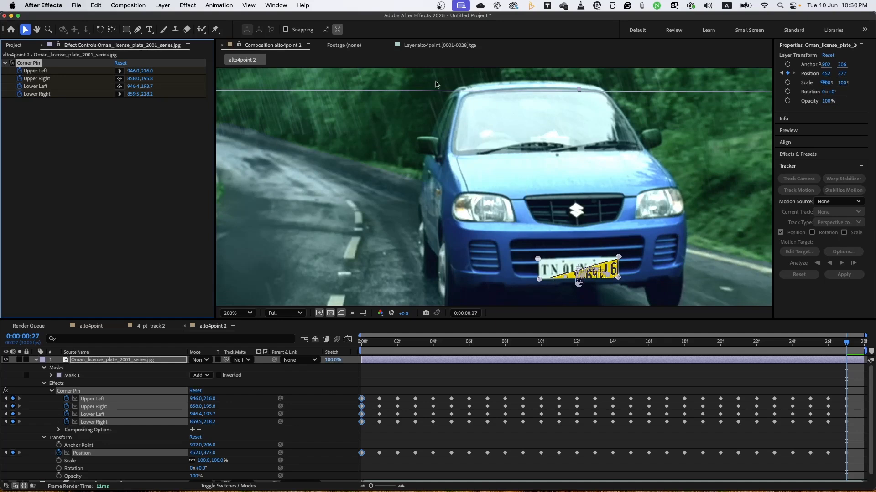
pyautogui.click(432, 45)
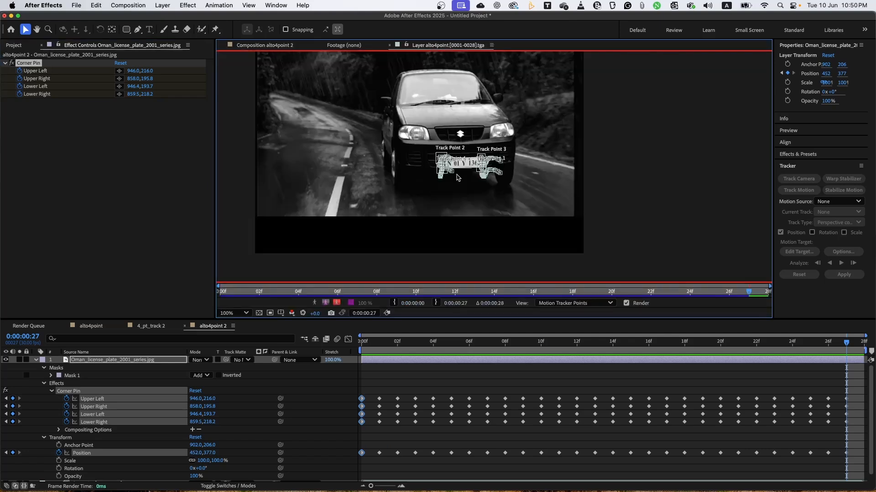
pyautogui.scroll(2, 458, 177)
pyautogui.scroll(2, 457, 178)
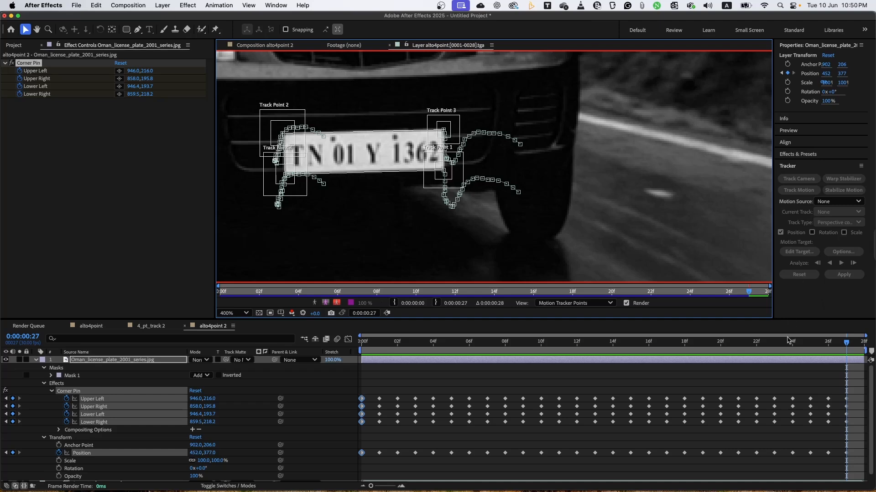
# Delete the Corner Pin effect from the Oman_license_plate_2001_series.jpg layer.
pyautogui.click(784, 365)
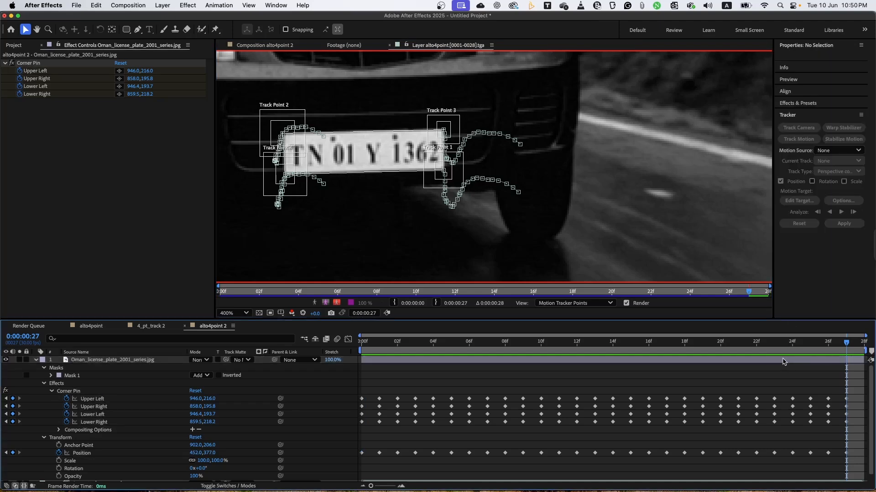
pyautogui.click(784, 362)
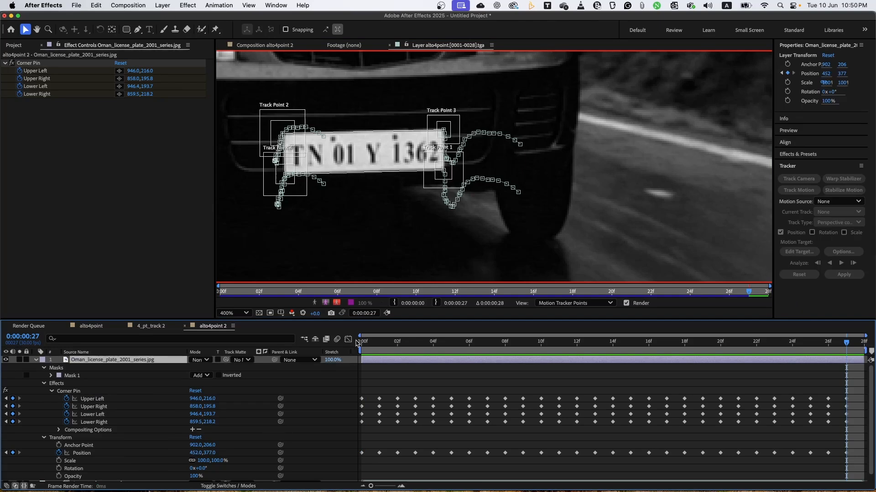
pyautogui.click(36, 361)
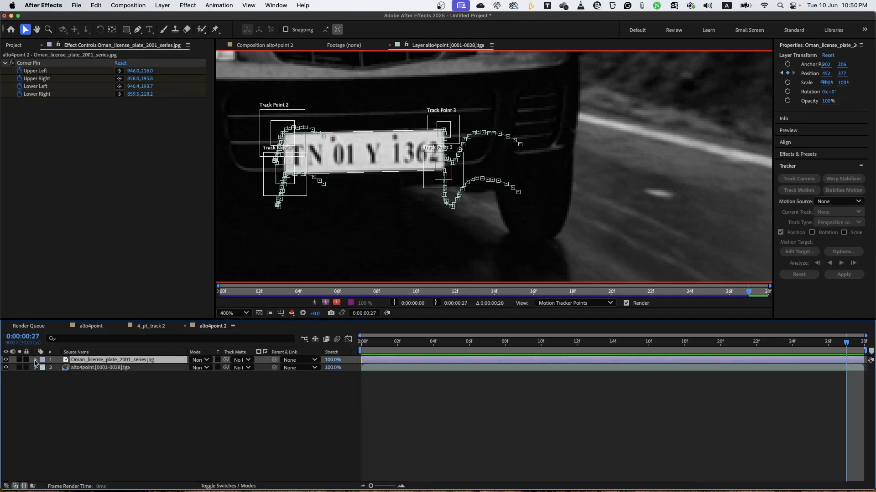
pyautogui.click(94, 369)
pyautogui.click(94, 361)
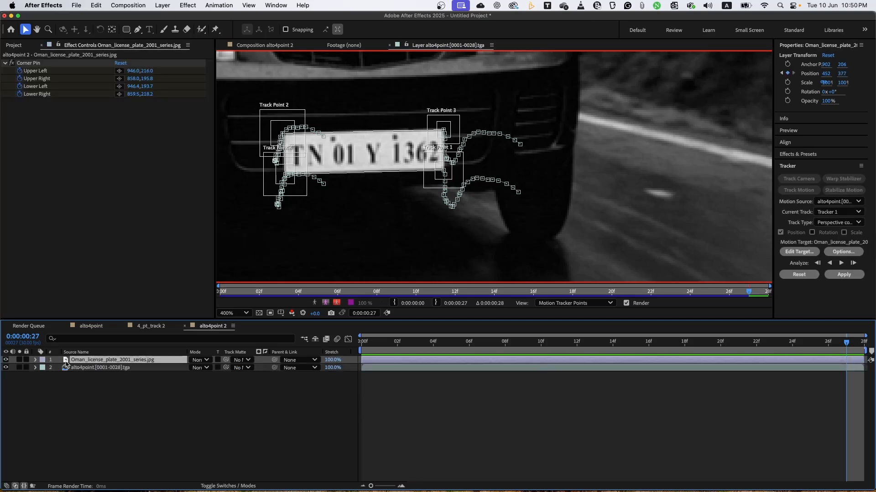
pyautogui.click(32, 64)
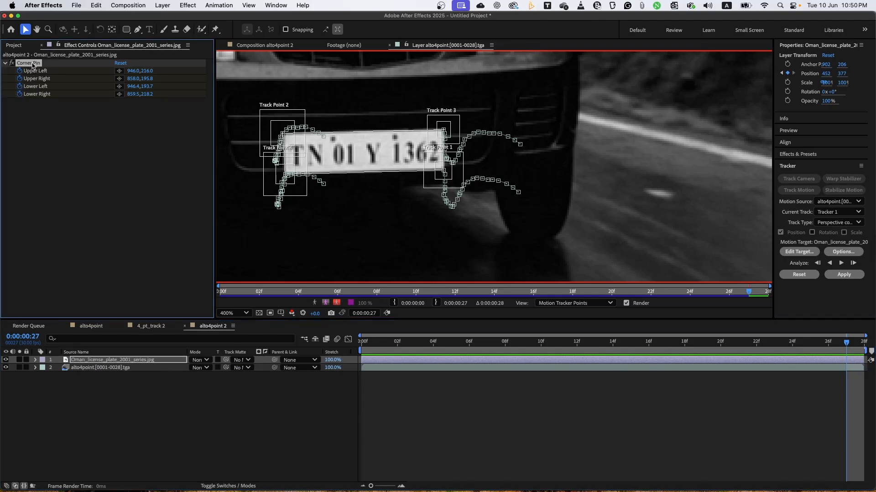
pyautogui.press('Delete')
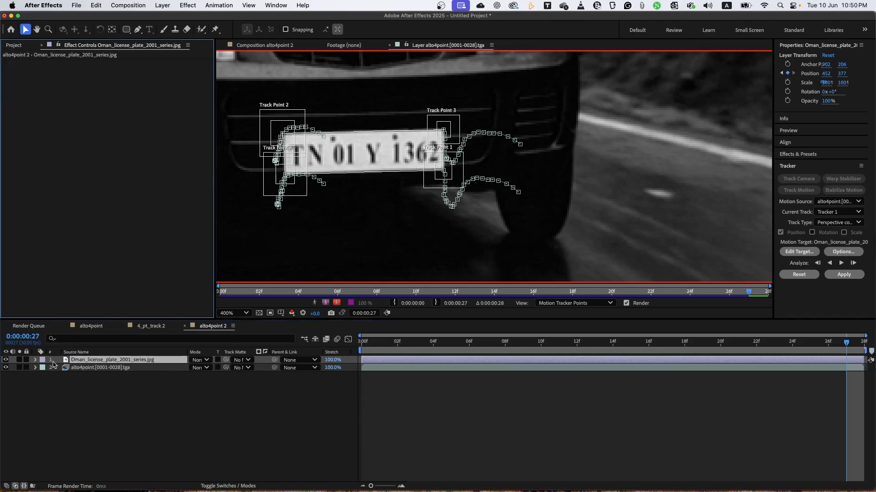
# Reset the licence plate layer's Position at the first frame and remove all its Position keyframes.
pyautogui.click(36, 360)
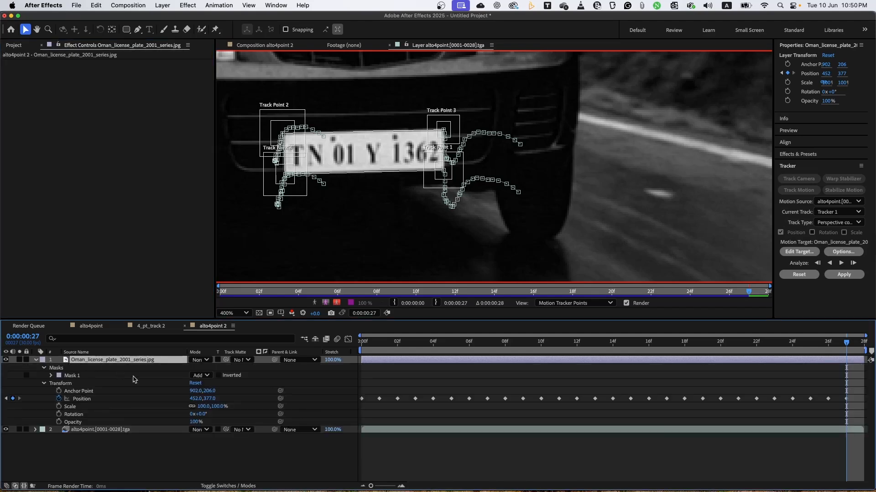
pyautogui.click(82, 400)
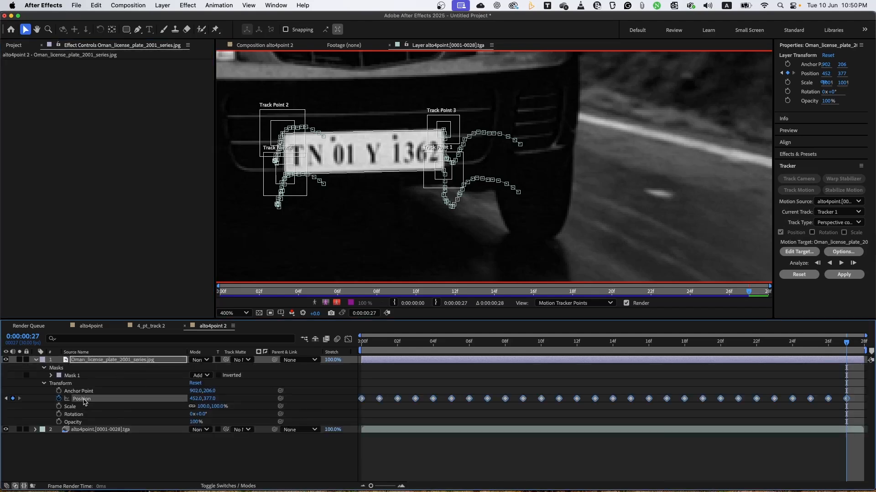
pyautogui.click(369, 345)
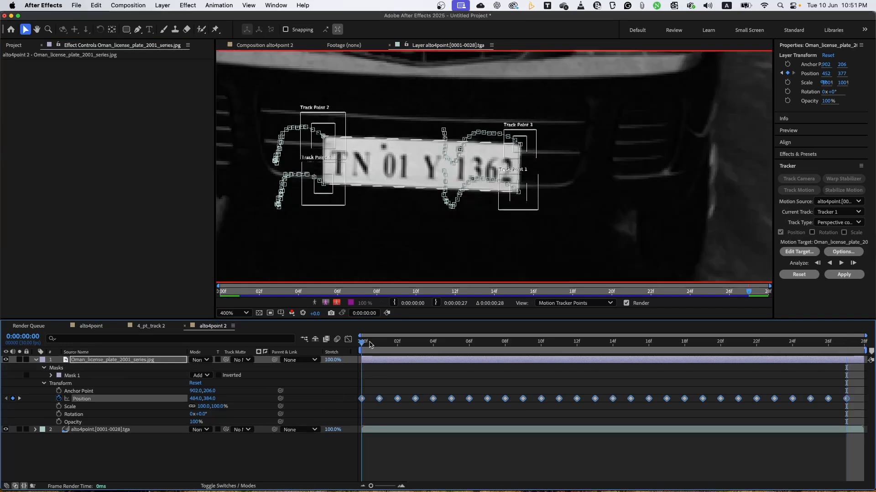
pyautogui.rightClick(109, 400)
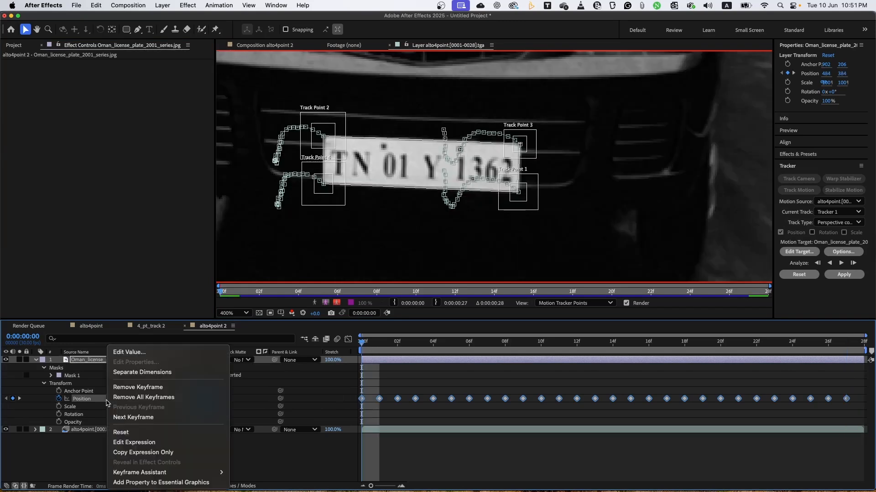
pyautogui.click(141, 434)
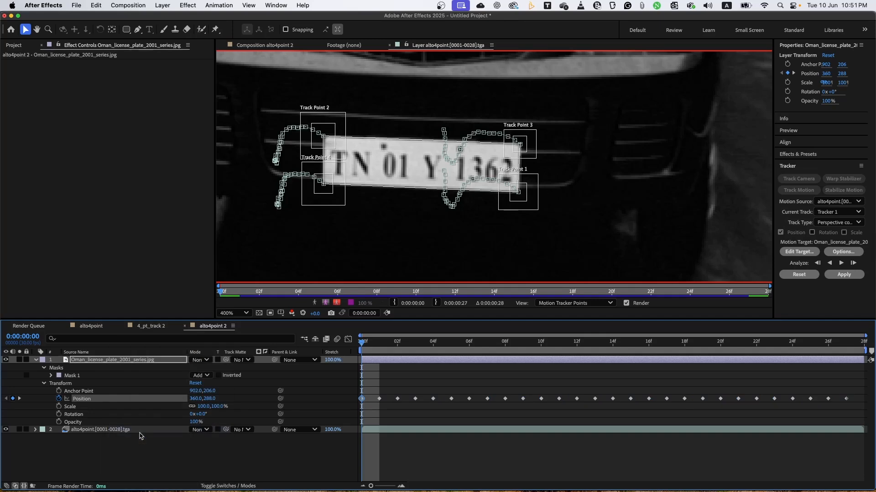
pyautogui.click(255, 46)
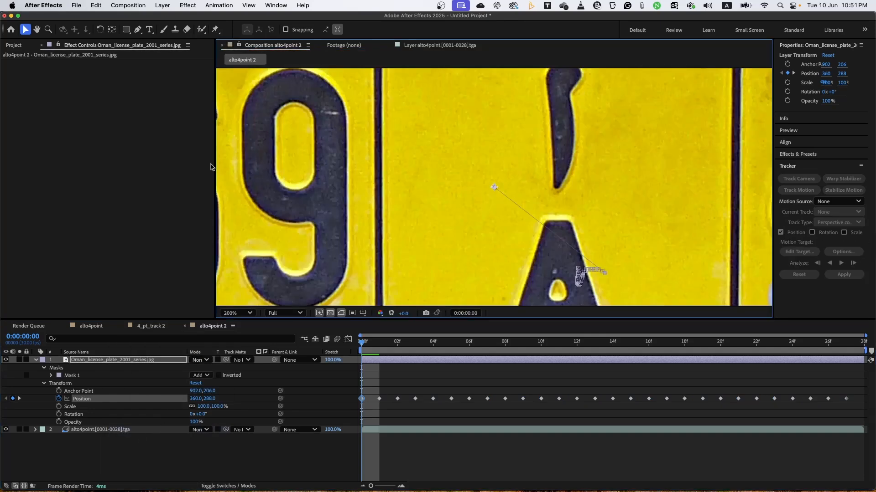
pyautogui.click(78, 400)
pyautogui.press('Delete')
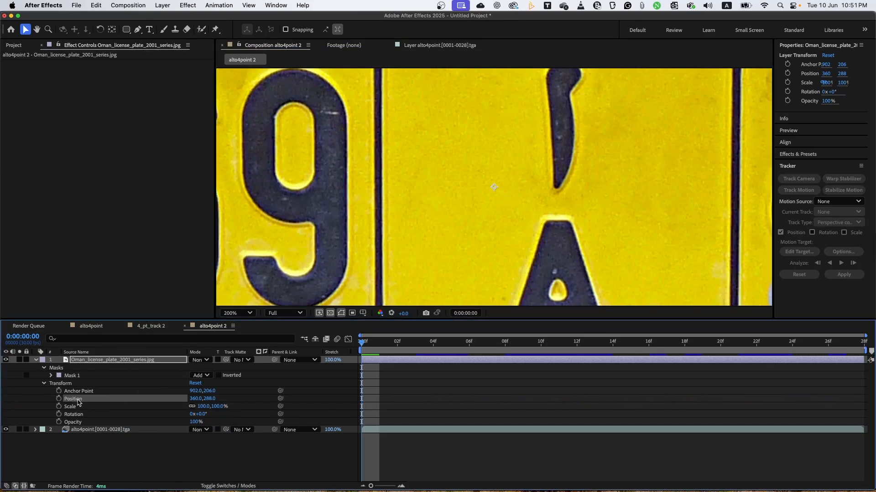
# Hide the licence plate layer and reset Tracker 1 on the alto4point footage layer to its default track points.
pyautogui.click(36, 360)
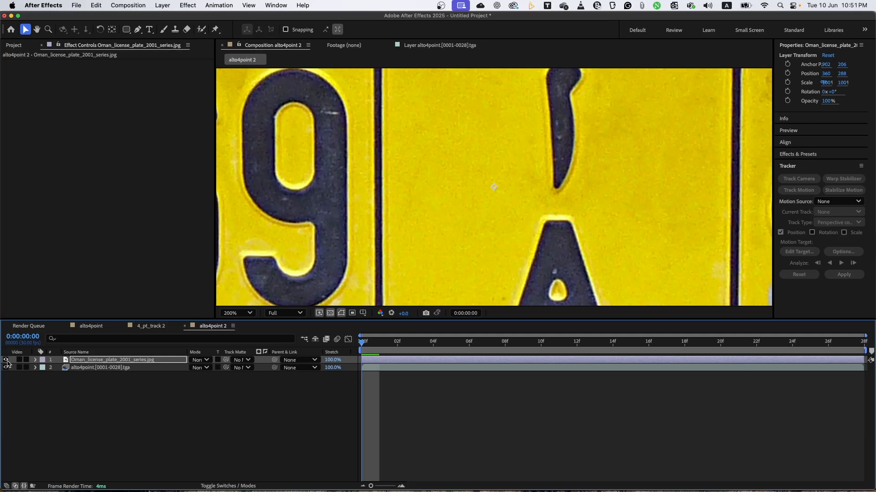
pyautogui.click(6, 360)
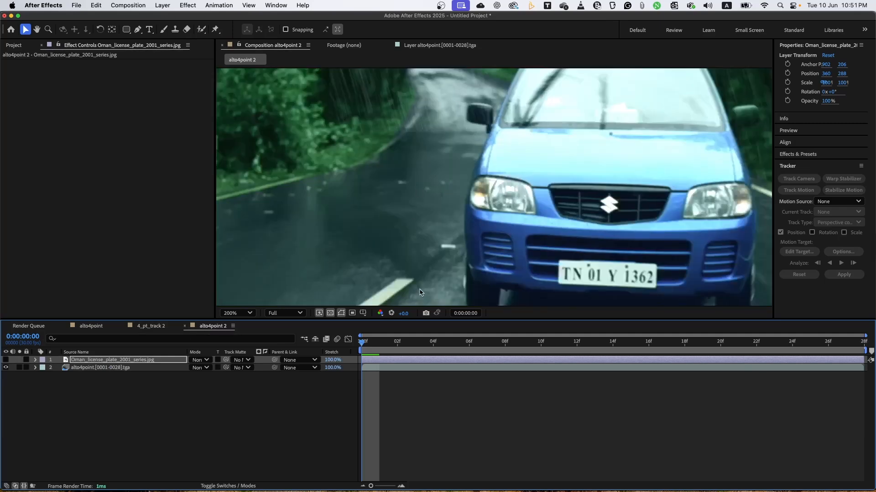
pyautogui.click(423, 369)
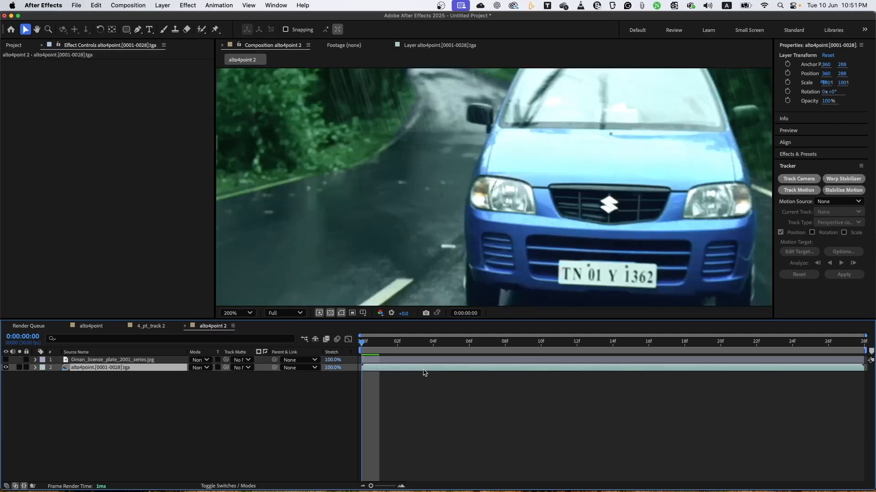
pyautogui.click(434, 45)
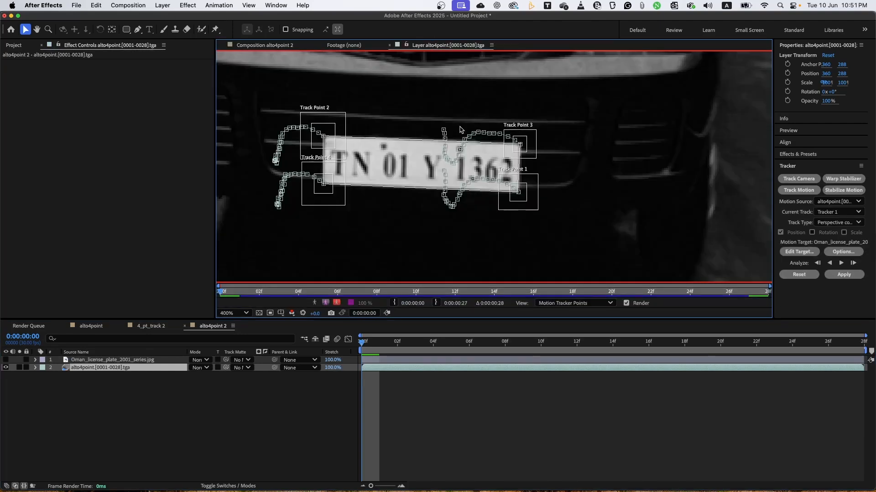
pyautogui.click(799, 275)
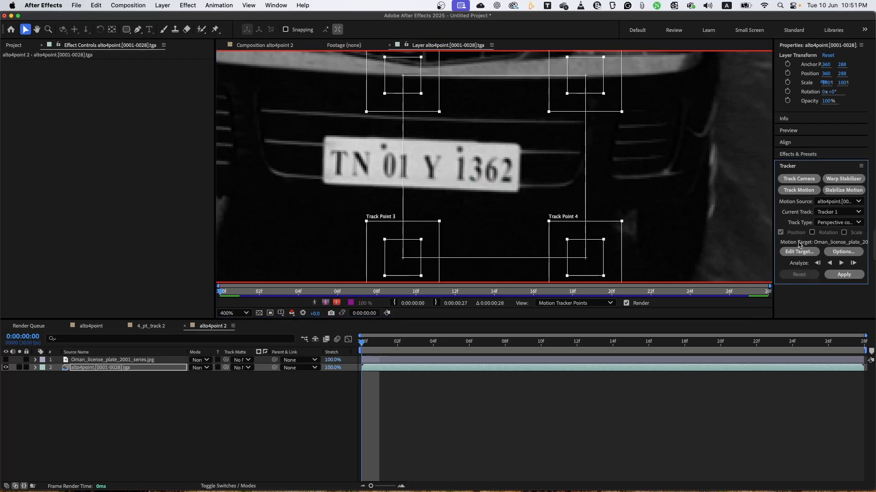
pyautogui.moveTo(577, 155); pyautogui.dragTo(586, 184)
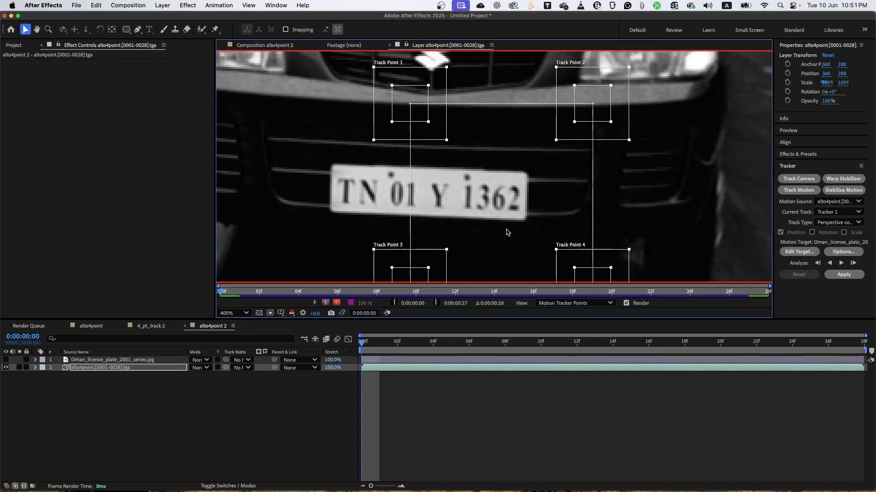
# Place Track Points 1 to 4 on the number plate's upper-left, upper-right, lower-left and lower-right corners, enlarging their search regions where needed.
pyautogui.moveTo(445, 122); pyautogui.dragTo(358, 178)
pyautogui.moveTo(349, 183); pyautogui.dragTo(340, 175)
pyautogui.moveTo(368, 129); pyautogui.dragTo(355, 141)
pyautogui.moveTo(602, 130); pyautogui.dragTo(536, 181)
pyautogui.moveTo(564, 135); pyautogui.dragTo(546, 151)
pyautogui.moveTo(411, 273); pyautogui.dragTo(340, 202)
pyautogui.moveTo(367, 175); pyautogui.dragTo(354, 191)
pyautogui.moveTo(355, 141); pyautogui.dragTo(352, 143)
pyautogui.moveTo(590, 266); pyautogui.dragTo(524, 200)
pyautogui.moveTo(545, 202)
pyautogui.mouseDown()
pyautogui.moveTo(537, 210)
pyautogui.moveTo(549, 198)
pyautogui.mouseUp()
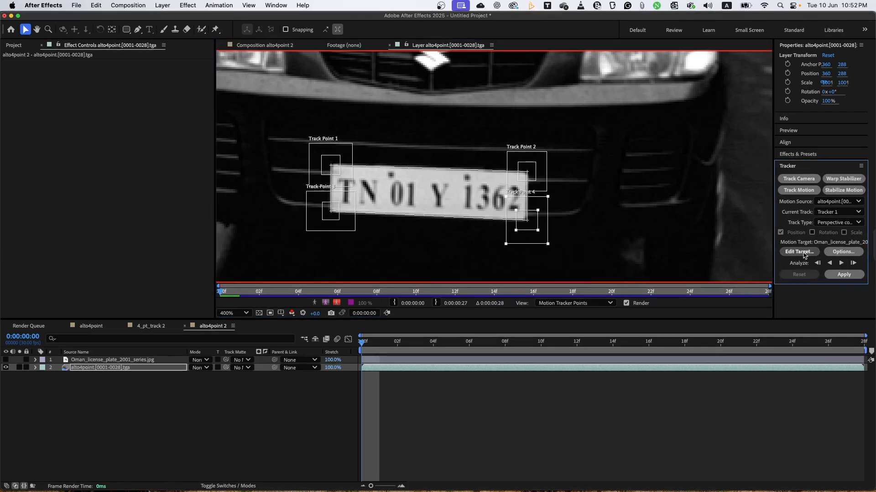
# Analyze the four points forward through the clip, apply the track to the Oman_license_plate_2001_series.jpg layer and make that layer visible.
pyautogui.click(841, 263)
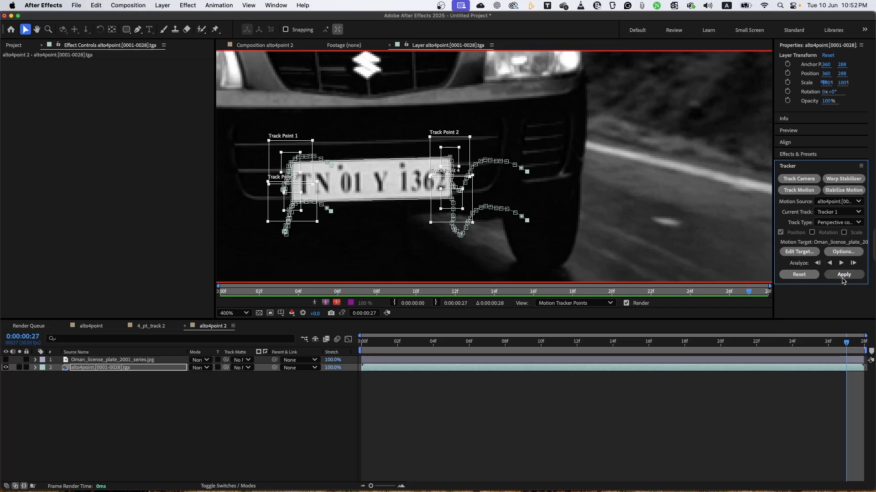
pyautogui.click(842, 275)
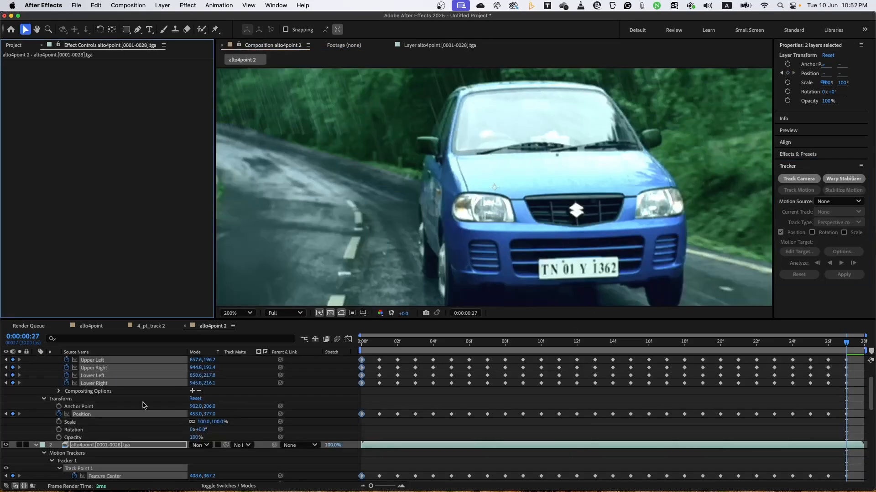
pyautogui.scroll(5, 36, 396)
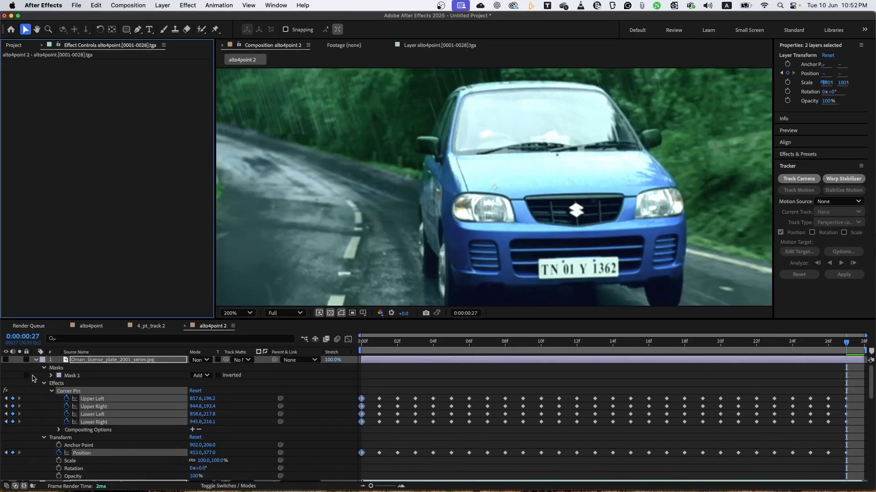
pyautogui.click(7, 361)
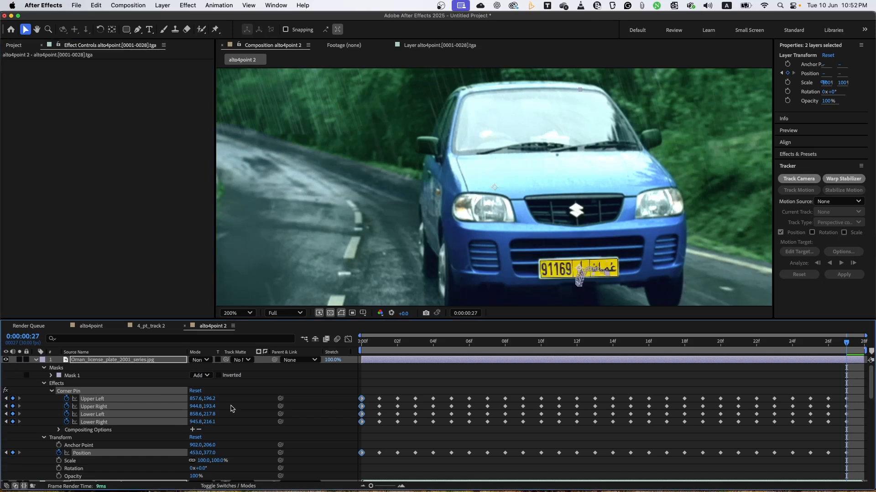
# Play the composition from the first frame to check the pinned Omani plate on the moving car.
pyautogui.click(387, 348)
pyautogui.moveTo(387, 347); pyautogui.dragTo(328, 348)
pyautogui.scroll(-1, 371, 230)
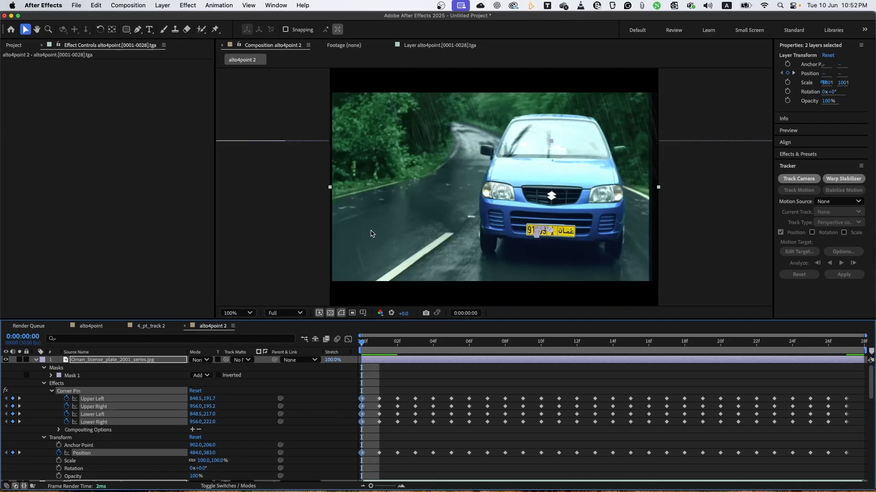
pyautogui.press('space')
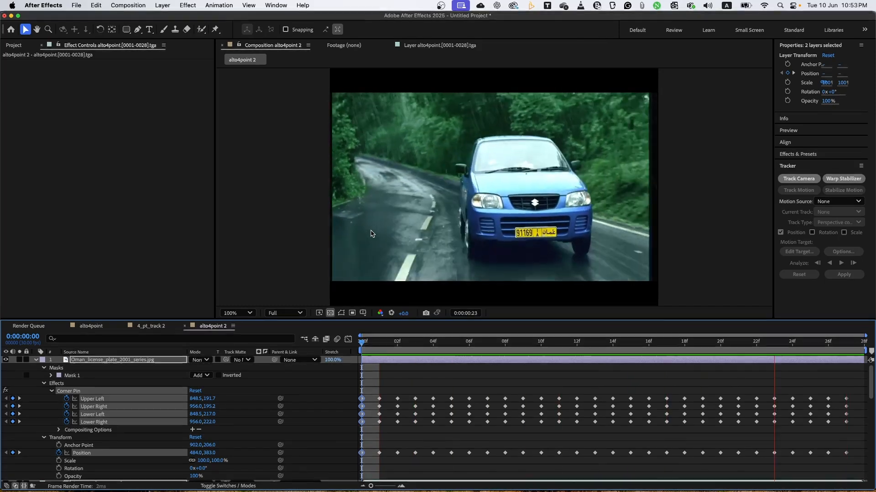
pyautogui.press('space')
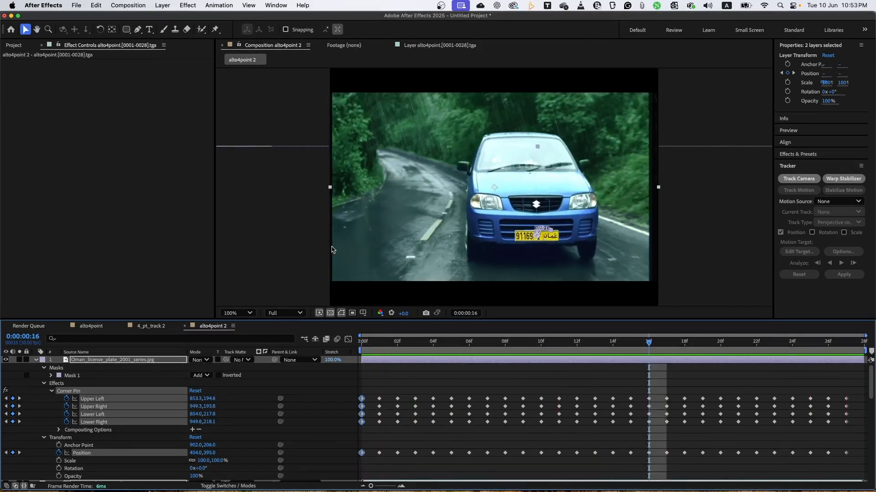
# Collapse both layers' properties, deselect them and scrub through the composition to inspect the plate's alignment up to the last frame.
pyautogui.click(94, 362)
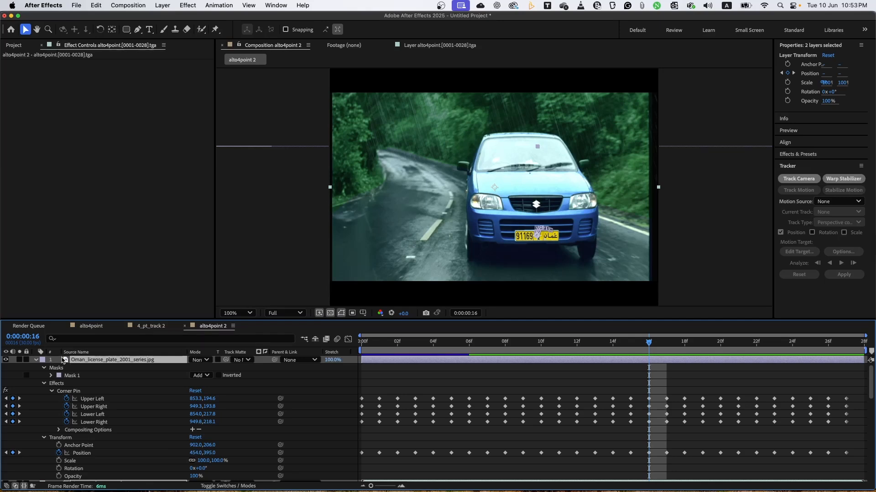
pyautogui.click(36, 361)
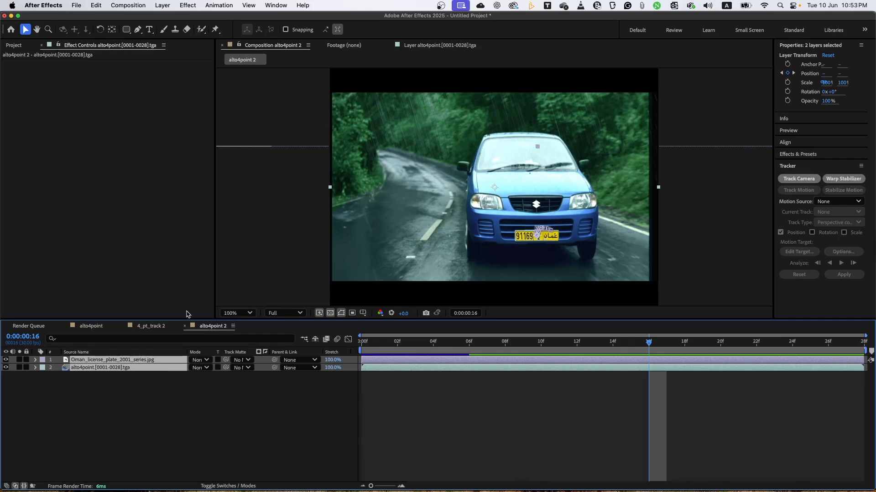
pyautogui.moveTo(458, 343); pyautogui.dragTo(656, 358)
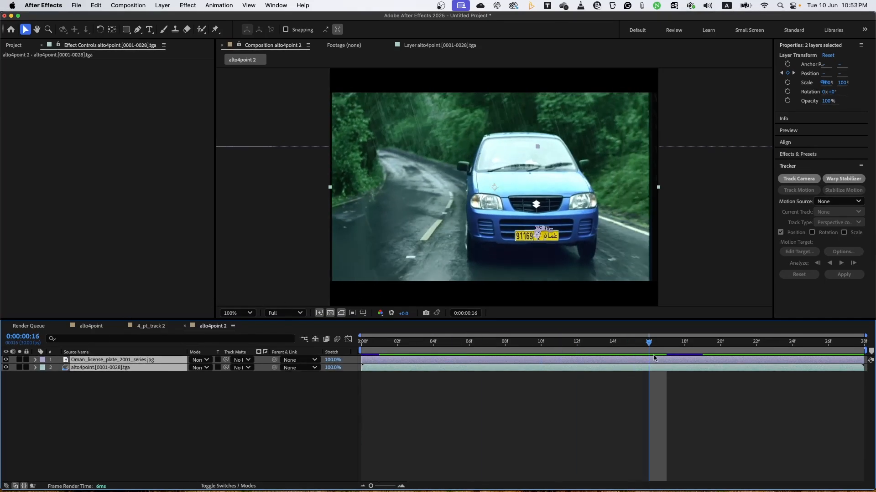
pyautogui.click(576, 393)
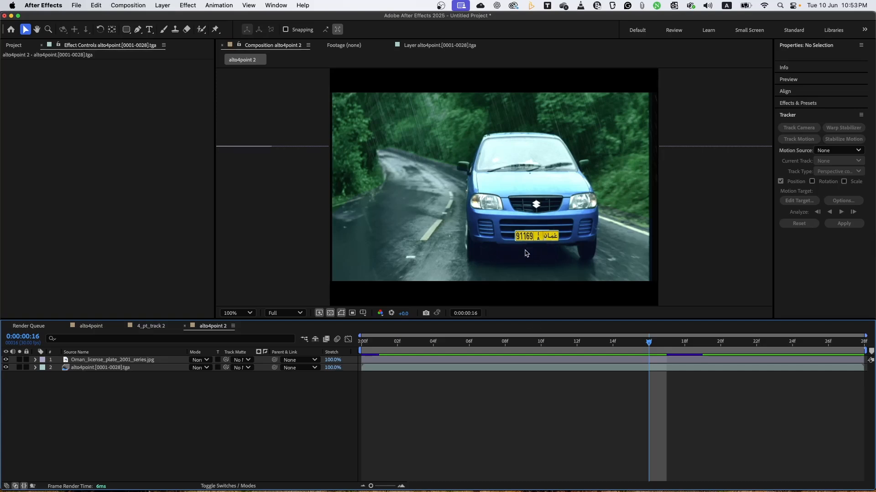
pyautogui.moveTo(382, 355); pyautogui.dragTo(849, 353)
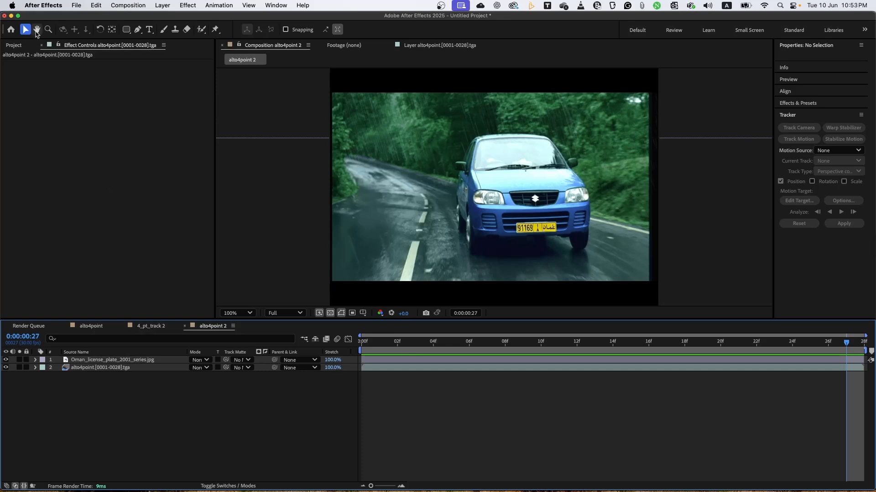
# Create a new composition from the 4_pt_track_[000-203].jpg footage in the project.
pyautogui.click(14, 45)
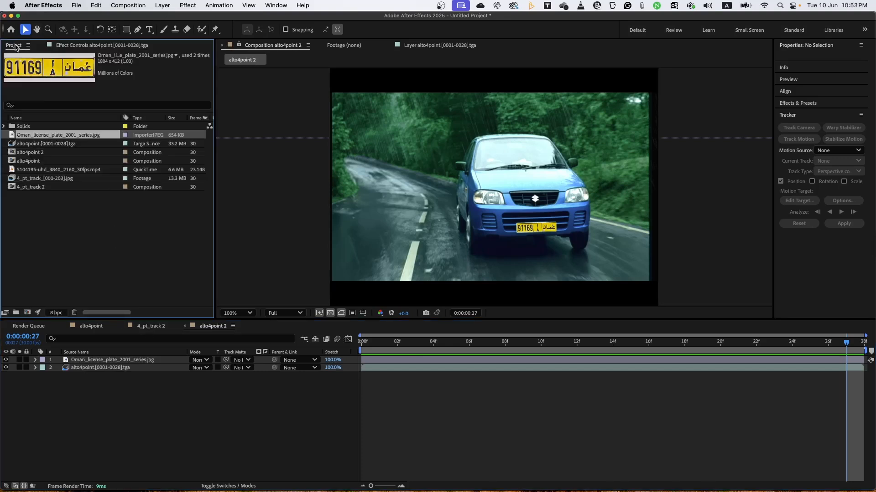
pyautogui.click(68, 248)
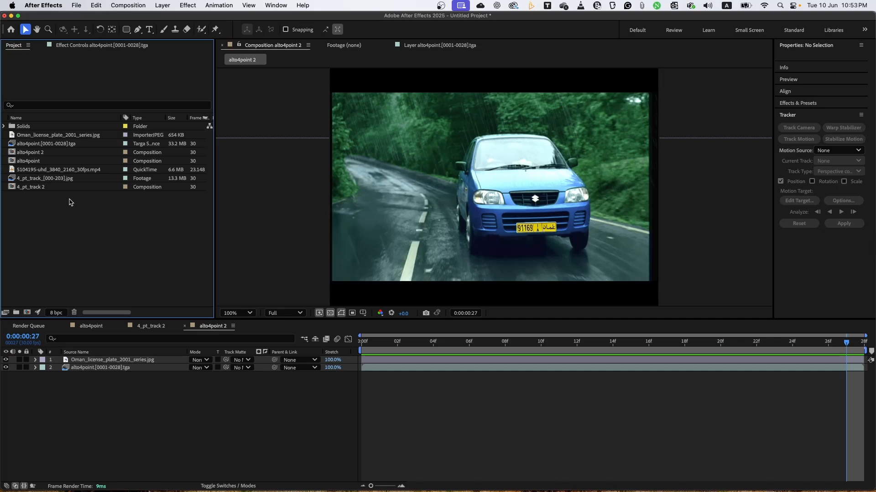
pyautogui.click(34, 181)
pyautogui.moveTo(34, 181); pyautogui.dragTo(28, 316)
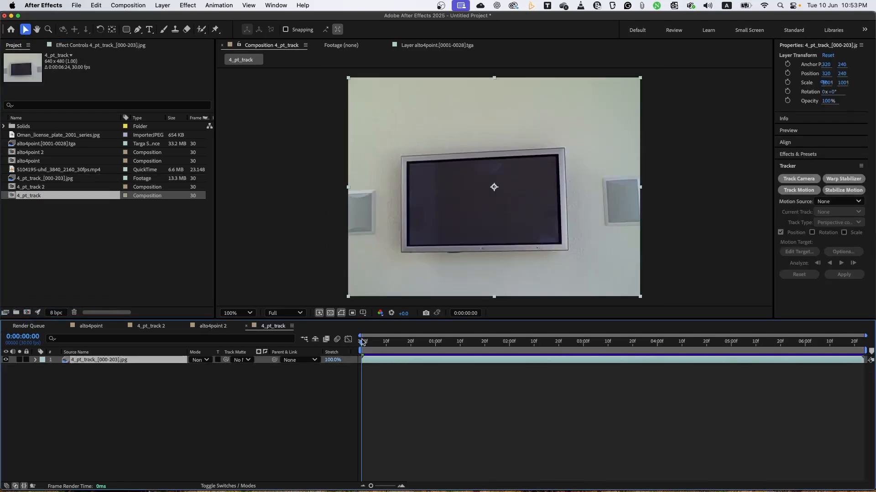
# Add 5104195-uhd_3840_2160_30fps.mp4 above the TV footage in the 4_pt_track composition and hide the video layer.
pyautogui.moveTo(362, 344); pyautogui.dragTo(336, 342)
pyautogui.click(50, 169)
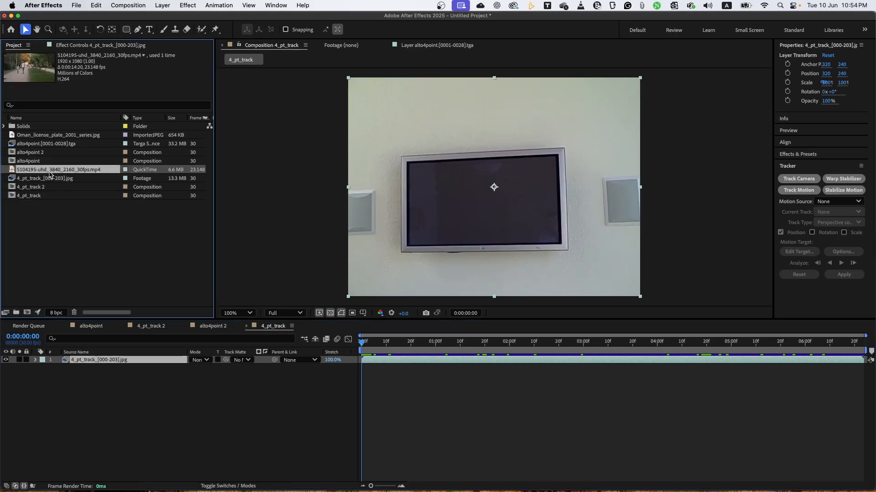
pyautogui.moveTo(50, 175); pyautogui.dragTo(39, 360)
pyautogui.moveTo(370, 353); pyautogui.dragTo(344, 336)
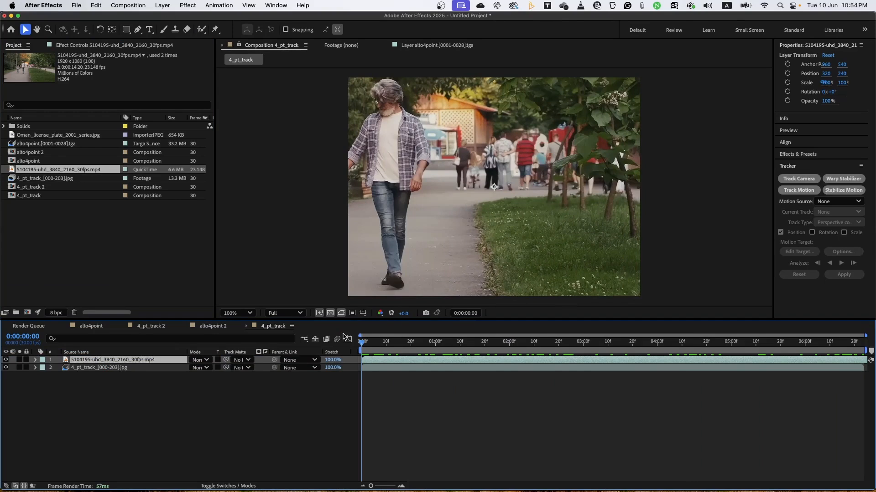
pyautogui.click(6, 360)
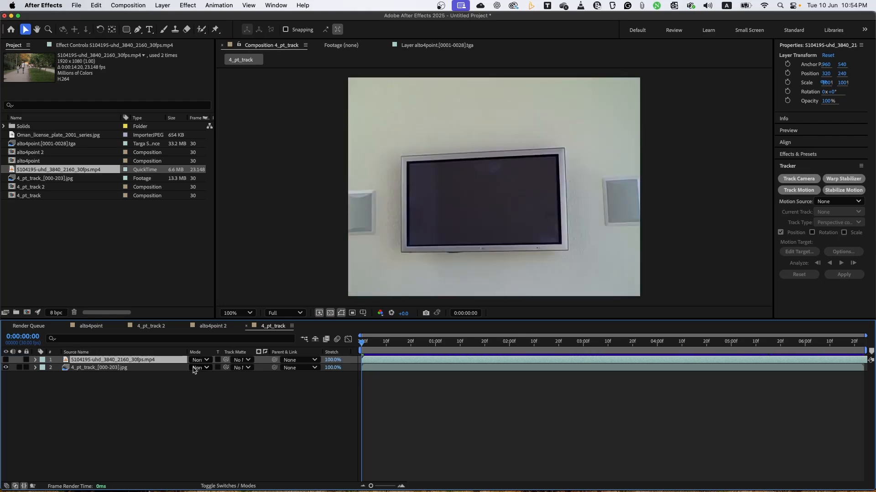
# Duplicate the 4_pt_track_[000-203].jpg layer and move the copy above the video layer.
pyautogui.click(147, 368)
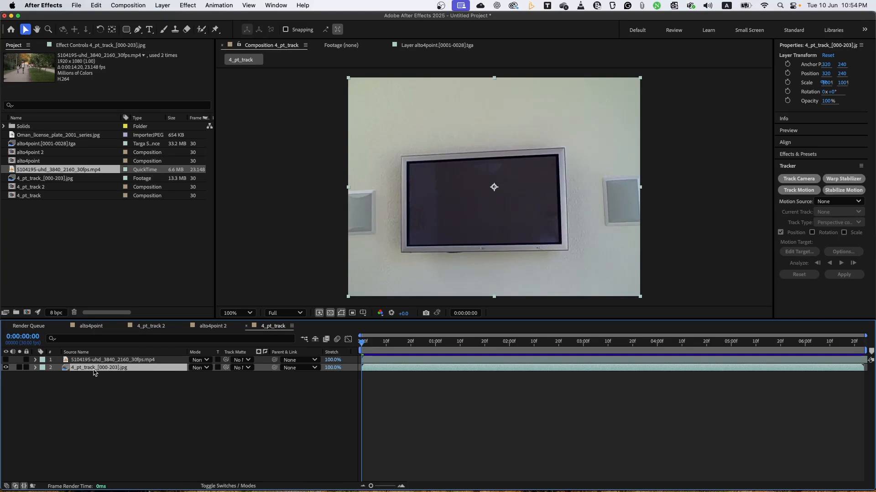
pyautogui.press('super+d')
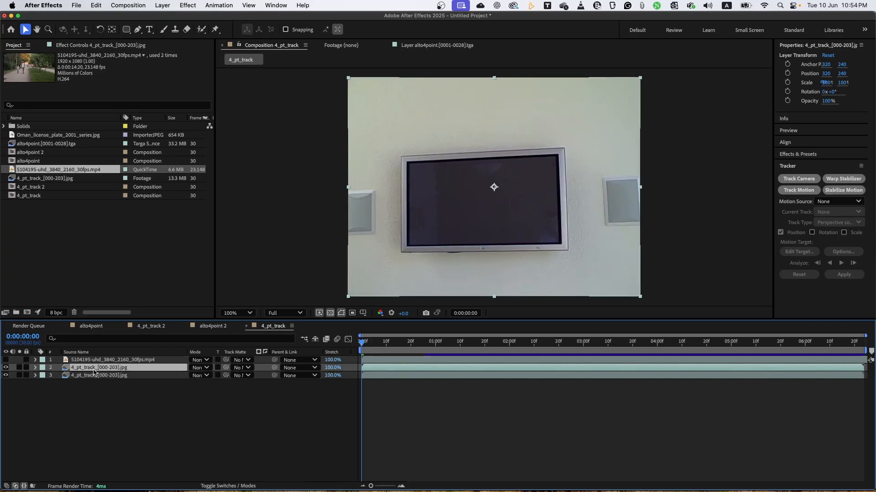
pyautogui.moveTo(93, 372); pyautogui.dragTo(91, 363)
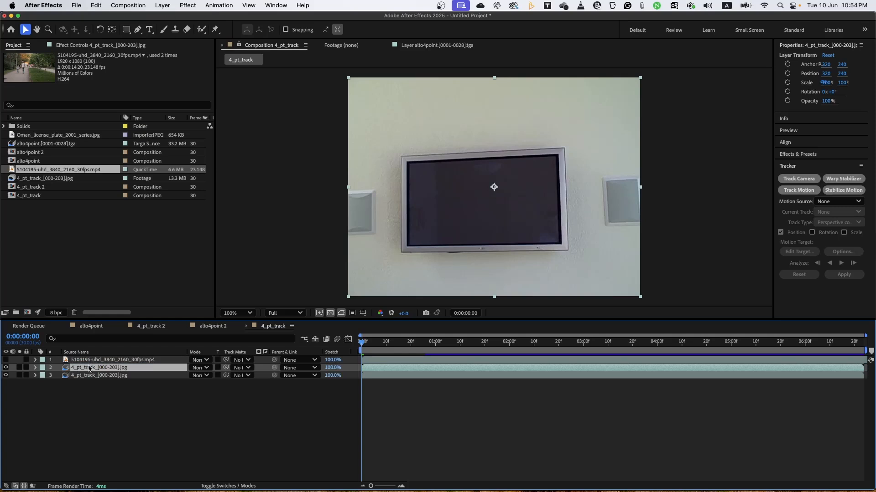
pyautogui.press('super+bracketright')
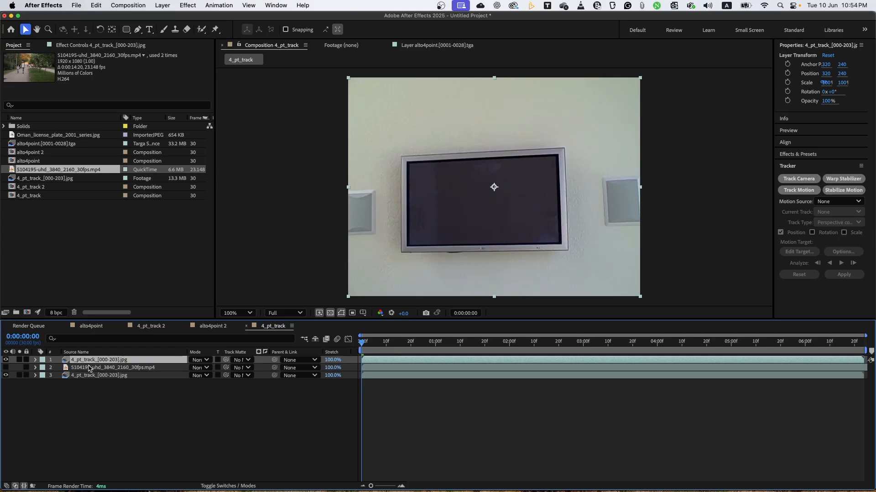
# Hide the duplicated TV footage layer, keeping the video layer hidden and only the original footage layer visible.
pyautogui.click(5, 368)
pyautogui.click(6, 368)
pyautogui.click(6, 360)
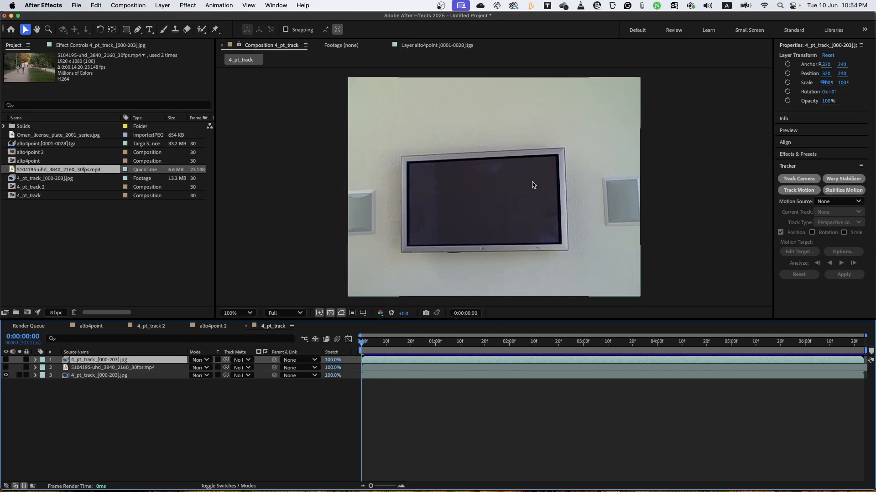
# Open the original 4_pt_track_[000-203].jpg layer for motion tracking and frame the TV screen at 200% magnification.
pyautogui.click(101, 376)
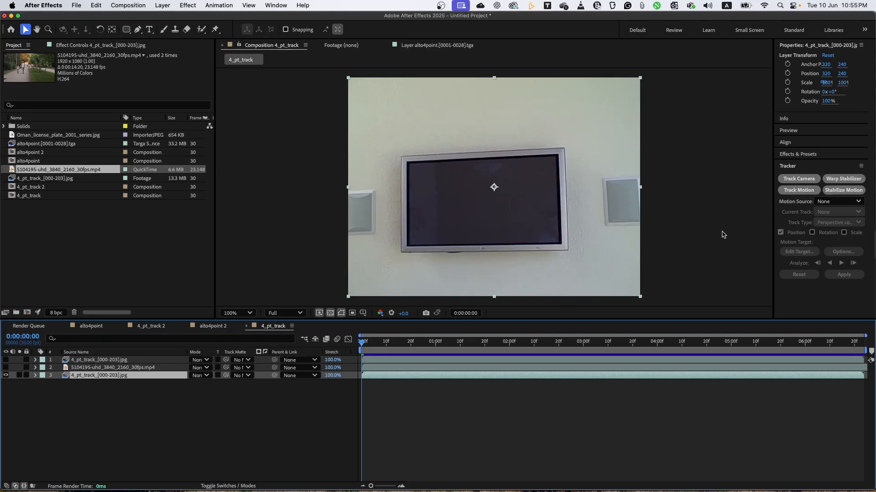
pyautogui.click(799, 191)
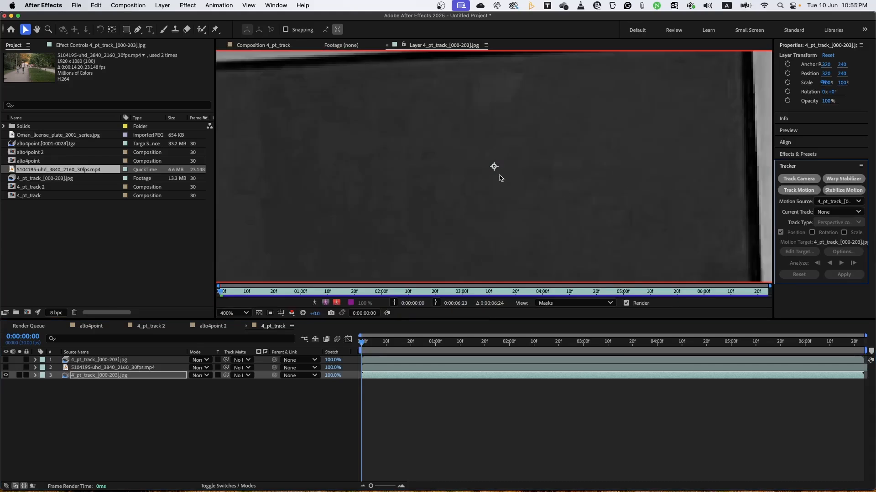
pyautogui.scroll(-4, 498, 176)
pyautogui.scroll(2, 493, 178)
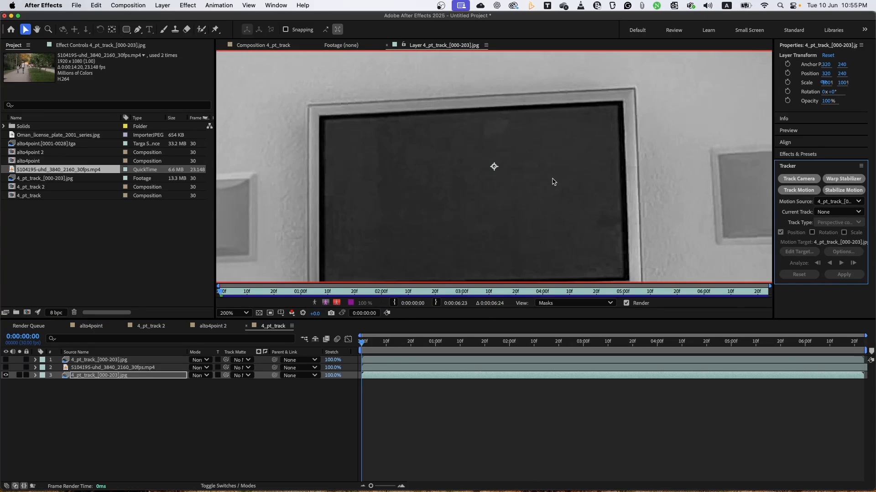
# Compare the TV footage in the Blue, Green and Red channels and return the layer view to RGB.
pyautogui.click(292, 313)
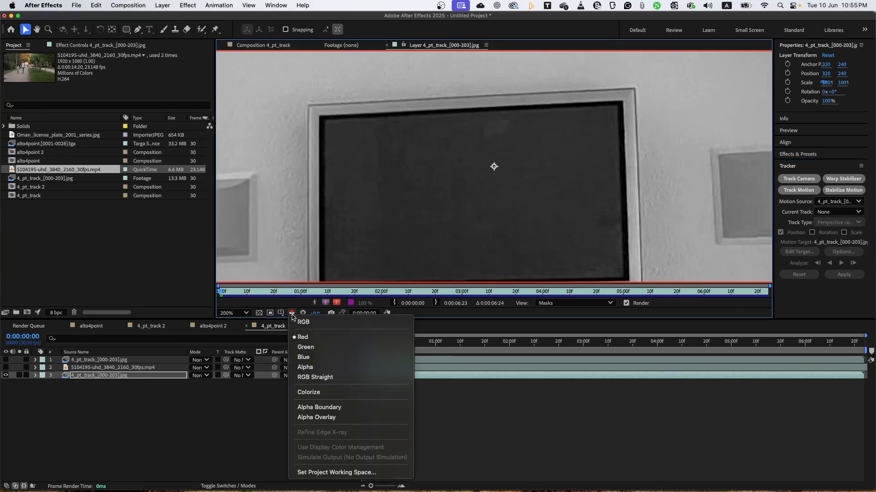
pyautogui.click(299, 359)
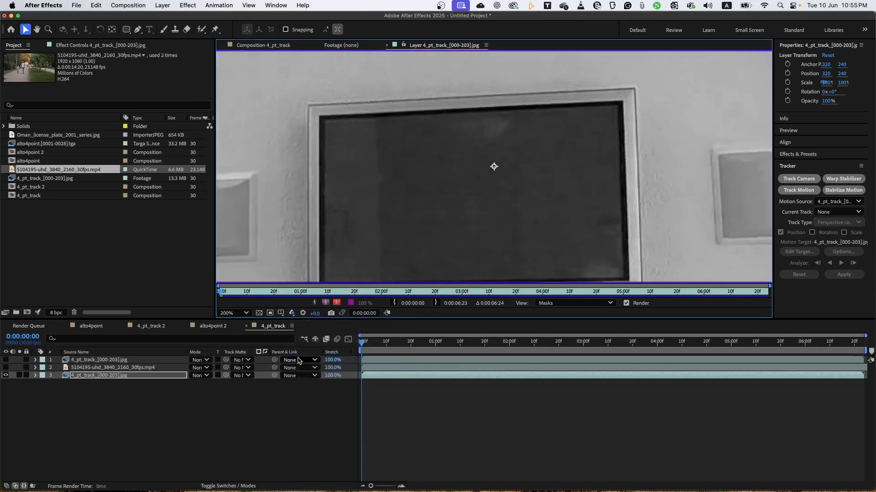
pyautogui.click(293, 314)
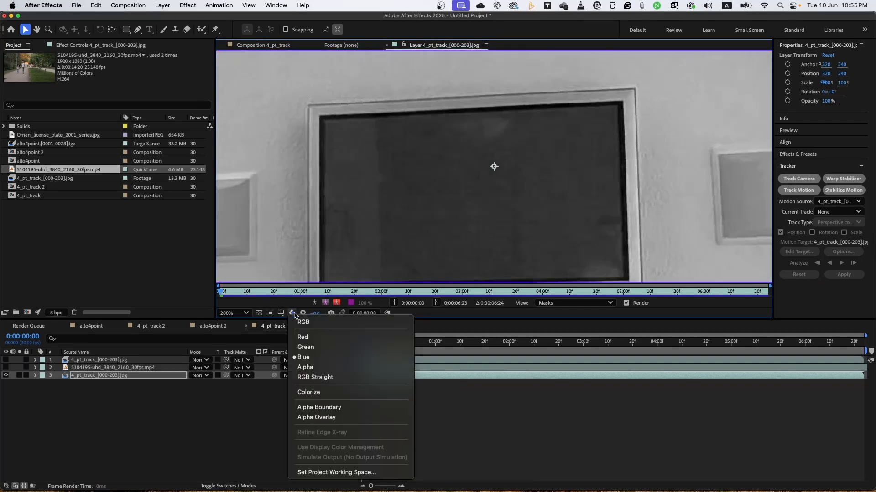
pyautogui.click(302, 348)
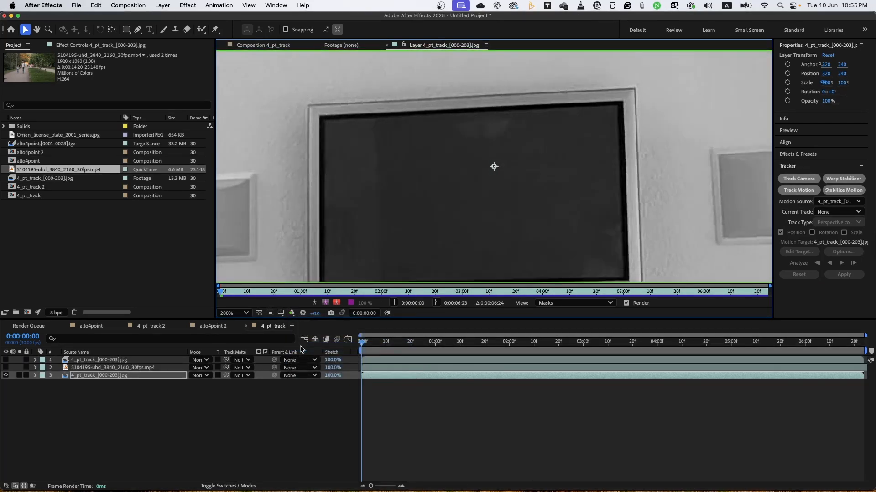
pyautogui.click(292, 314)
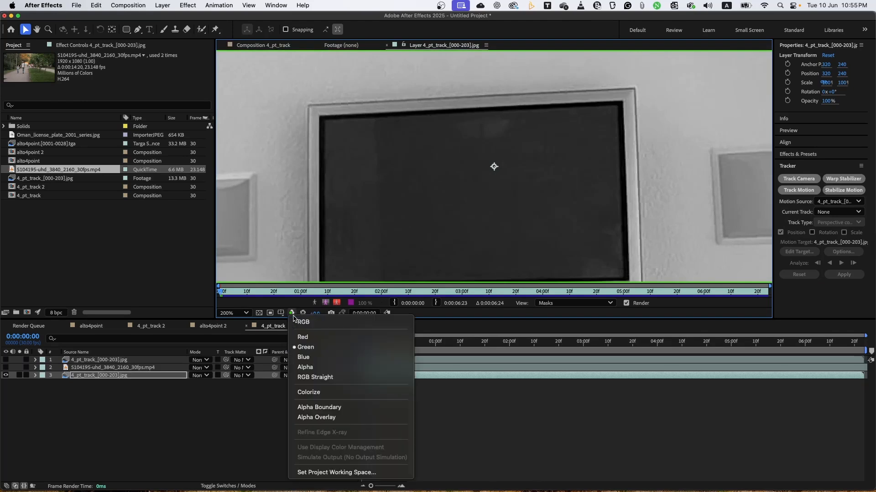
pyautogui.click(300, 337)
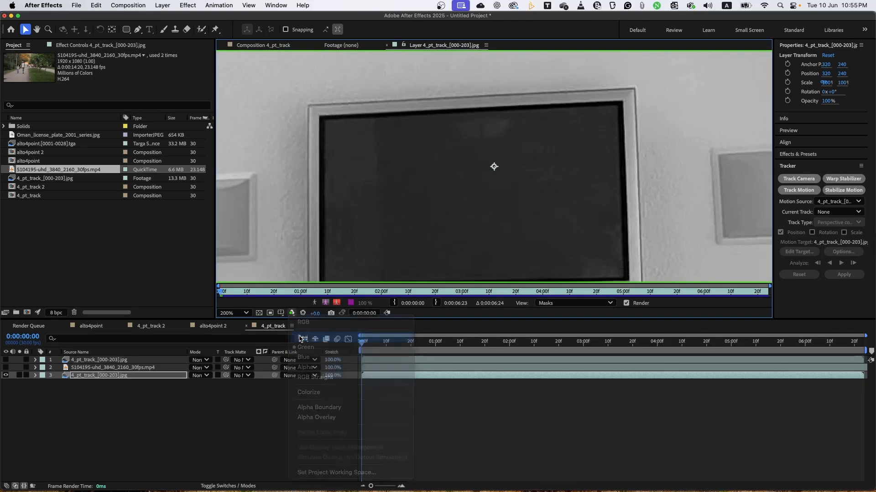
pyautogui.click(292, 313)
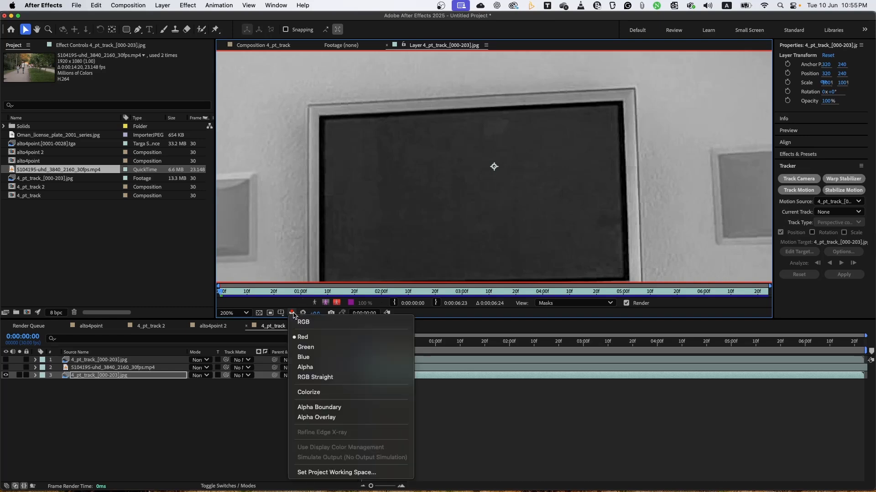
pyautogui.click(297, 323)
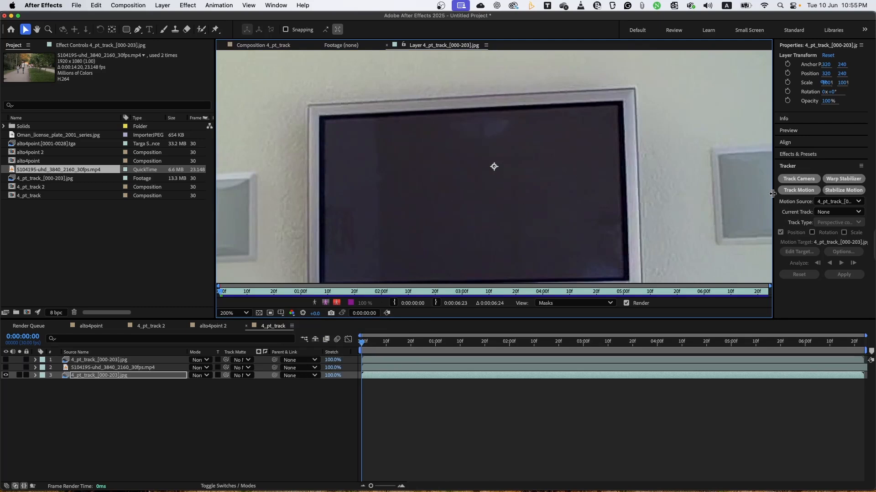
# Select Tracker 1 as the current track and set its track type to Perspective corner pin.
pyautogui.click(846, 212)
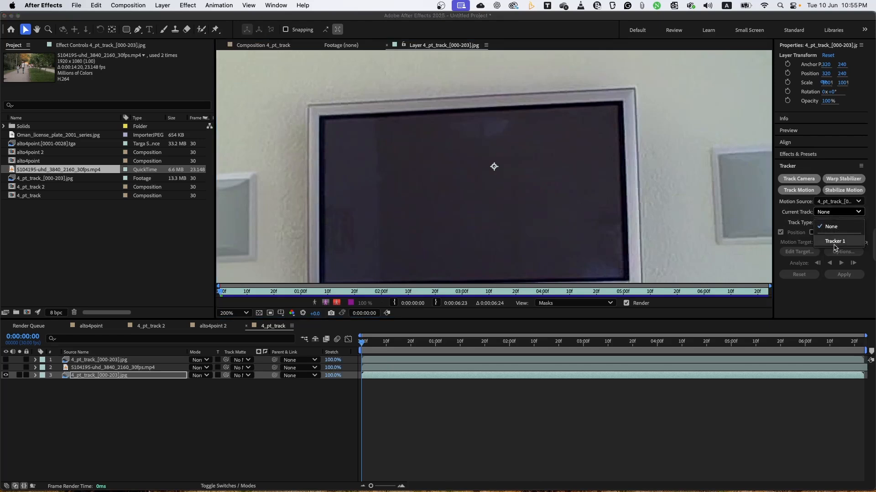
pyautogui.click(834, 242)
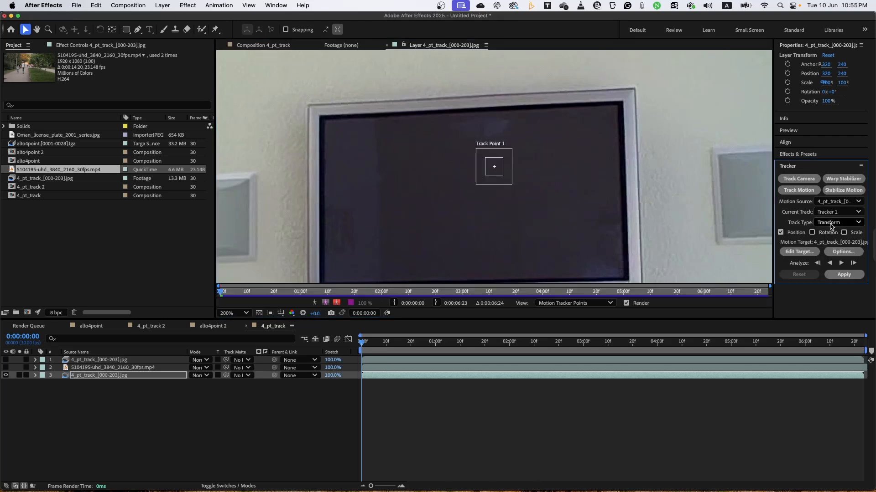
pyautogui.click(831, 224)
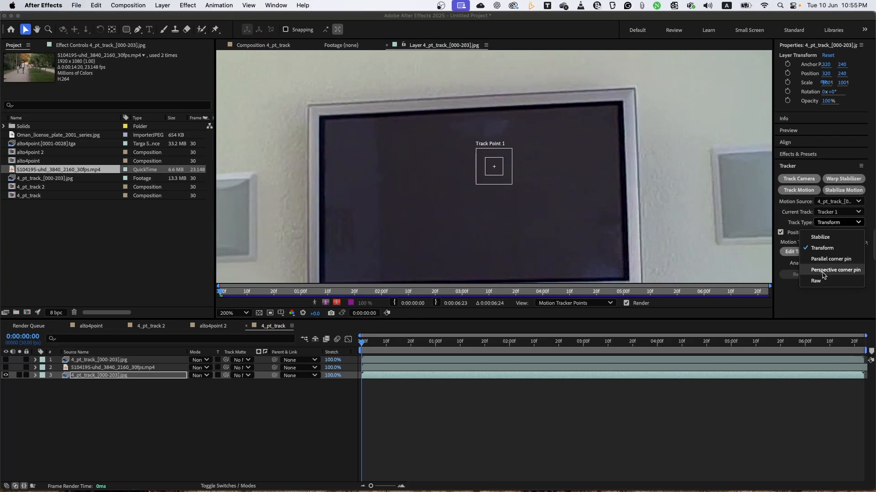
pyautogui.click(823, 273)
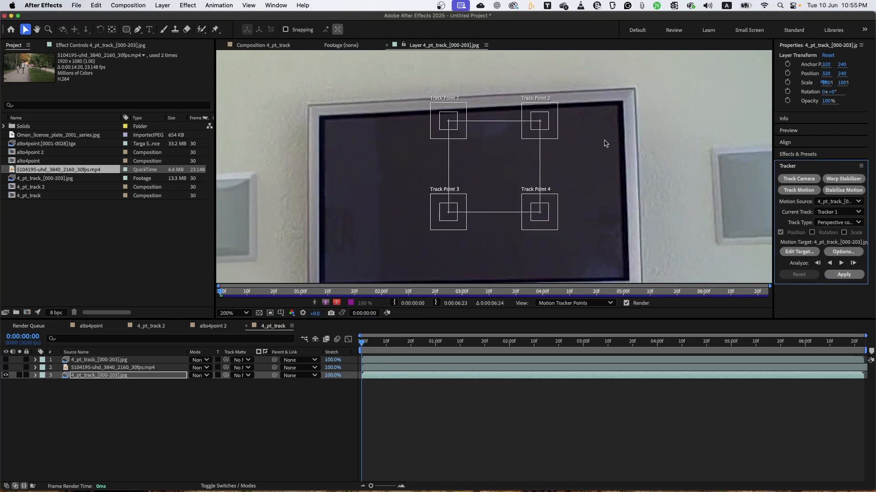
# Place Track Points 1 to 4 on the matching inner corners of the TV screen's black border.
pyautogui.moveTo(560, 109); pyautogui.dragTo(631, 89)
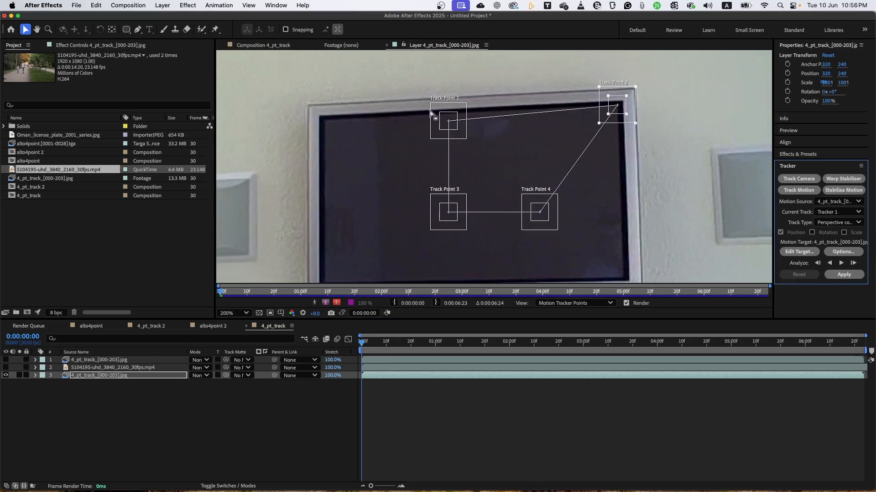
pyautogui.moveTo(440, 115); pyautogui.dragTo(312, 114)
pyautogui.moveTo(479, 147); pyautogui.dragTo(468, 116)
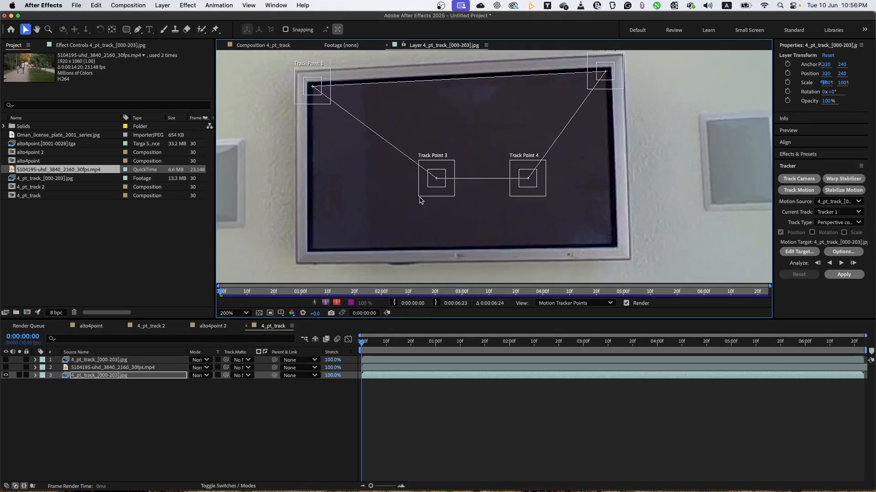
pyautogui.moveTo(420, 201); pyautogui.dragTo(298, 266)
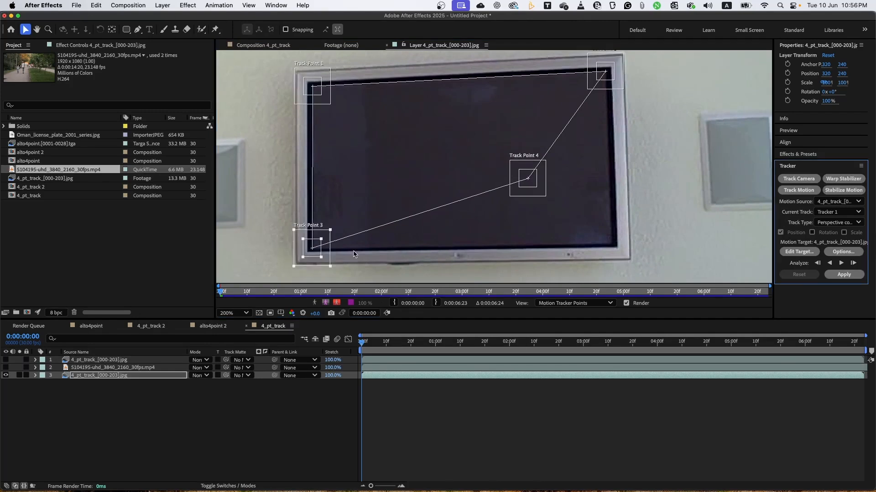
pyautogui.moveTo(545, 196); pyautogui.dragTo(575, 212)
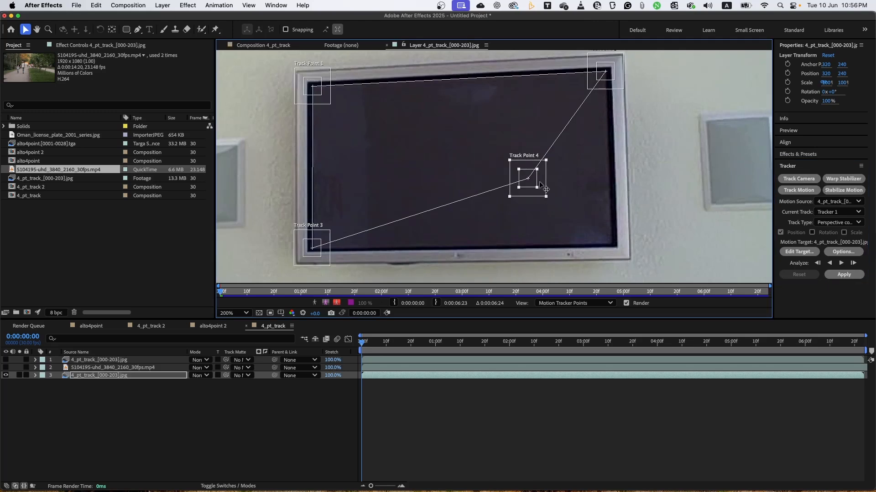
pyautogui.moveTo(542, 185); pyautogui.dragTo(626, 249)
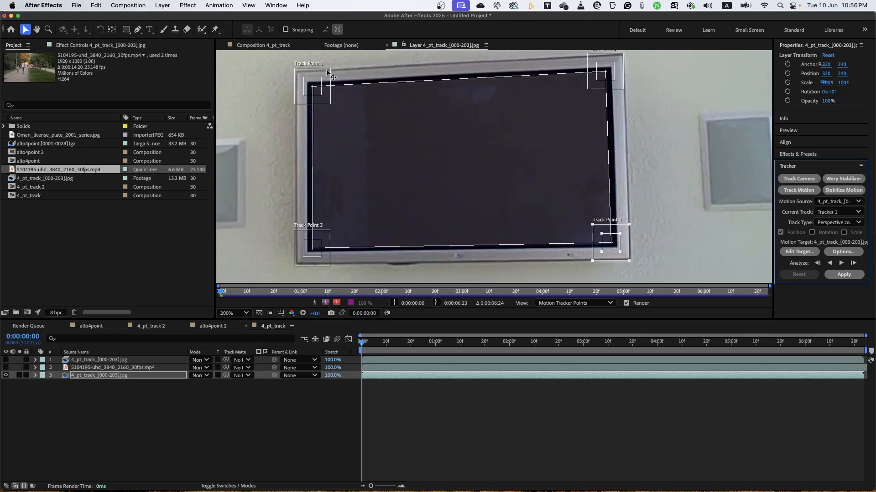
# Shrink the feature and search regions of Track Point 1 tightly around the screen's upper-left corner, working at 400% magnification.
pyautogui.click(305, 95)
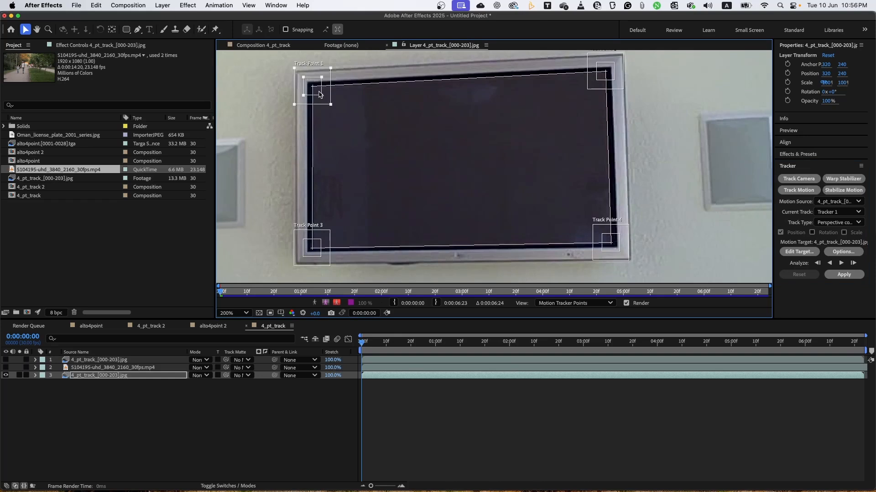
pyautogui.press('.')
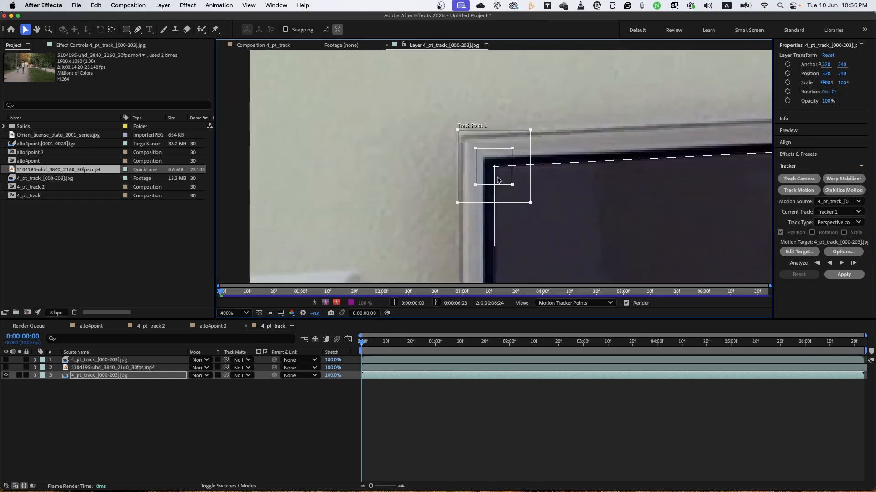
pyautogui.moveTo(513, 186); pyautogui.dragTo(508, 182)
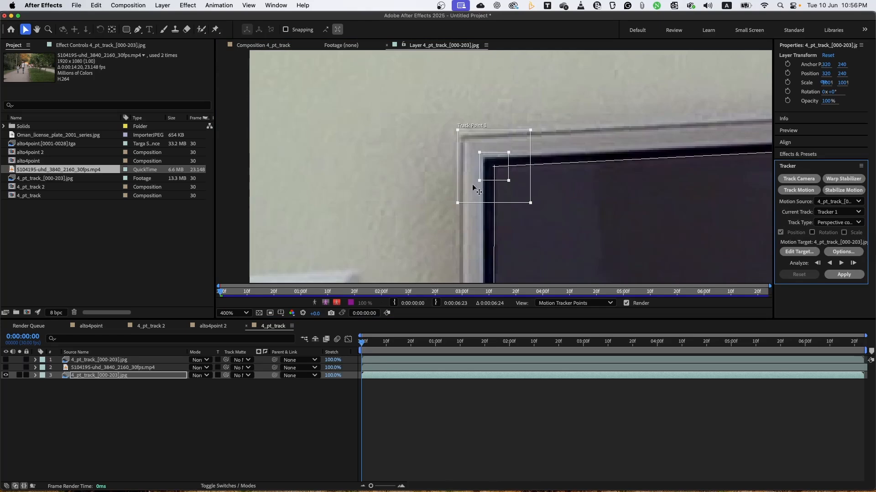
pyautogui.moveTo(458, 203); pyautogui.dragTo(465, 195)
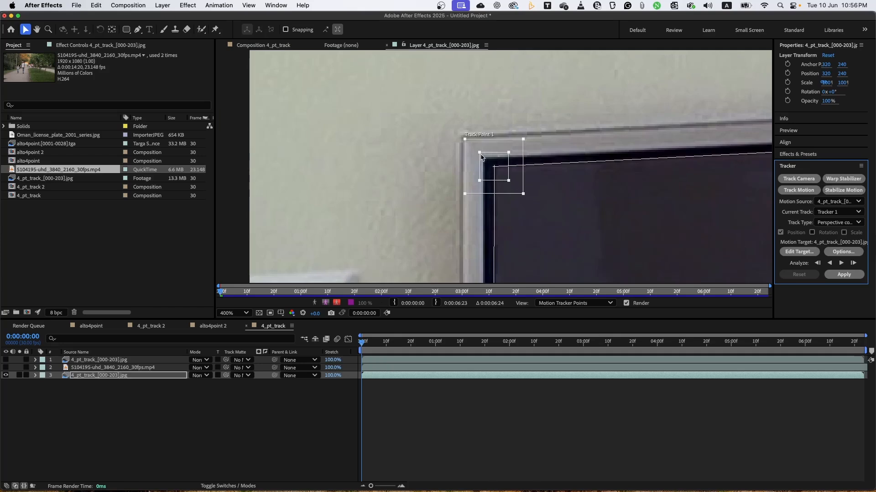
# Tighten the regions of Track Points 3 and 4 around the screen's lower corners.
pyautogui.moveTo(522, 230); pyautogui.dragTo(449, 82)
pyautogui.moveTo(465, 165); pyautogui.dragTo(459, 121)
pyautogui.moveTo(440, 203); pyautogui.dragTo(451, 192)
pyautogui.moveTo(514, 184); pyautogui.dragTo(253, 224)
pyautogui.moveTo(708, 249); pyautogui.dragTo(573, 174)
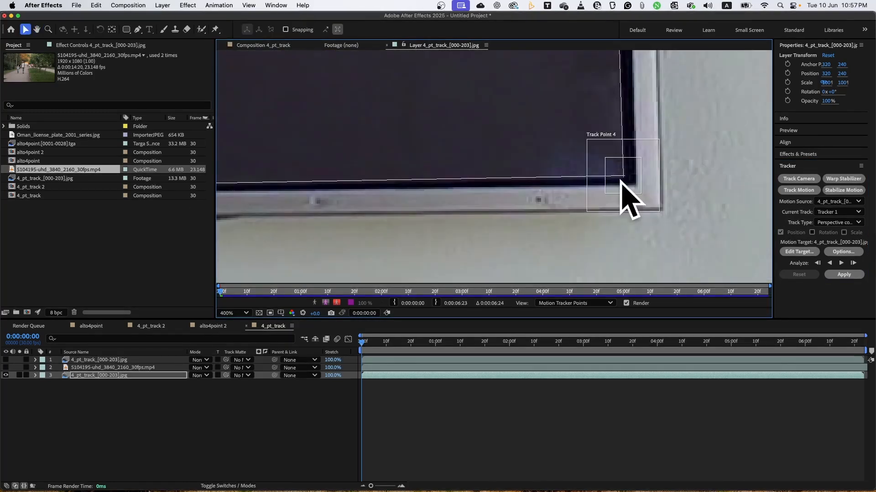
pyautogui.moveTo(642, 195); pyautogui.dragTo(610, 191)
# Shrink the feature and search regions of Track Point 2 around the screen's upper-right corner and return to 100% magnification.
pyautogui.scroll(10, 533, 131)
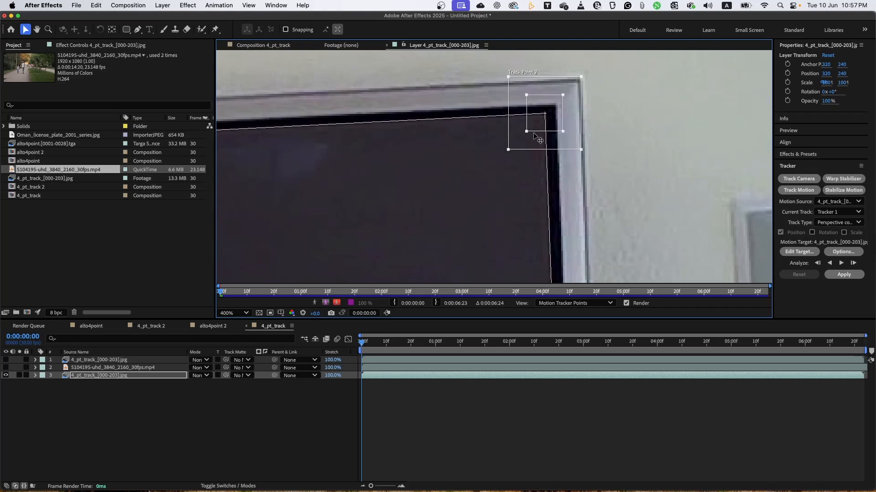
pyautogui.moveTo(526, 132); pyautogui.dragTo(529, 130)
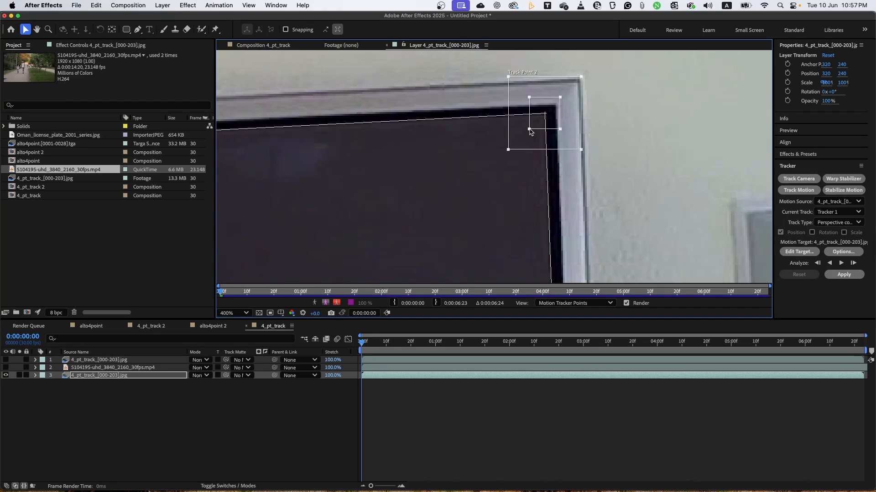
pyautogui.moveTo(508, 150); pyautogui.dragTo(515, 143)
pyautogui.press(',')
pyautogui.press(',')
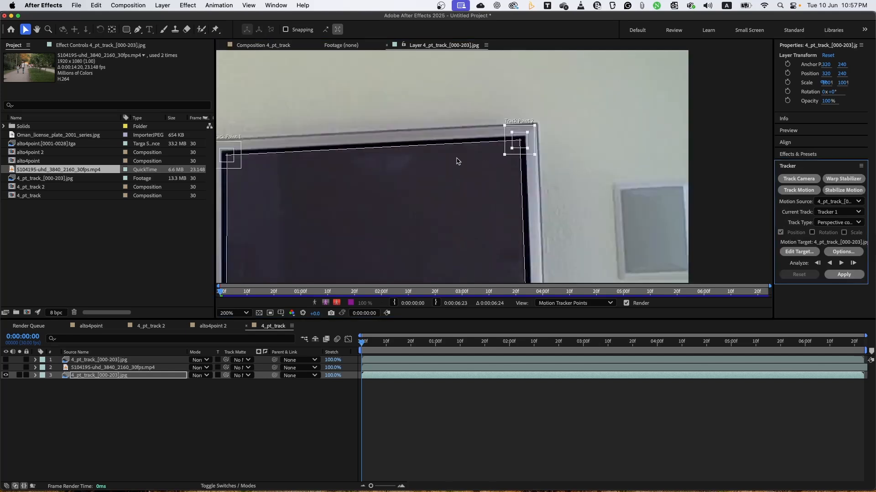
pyautogui.moveTo(428, 186); pyautogui.dragTo(421, 167)
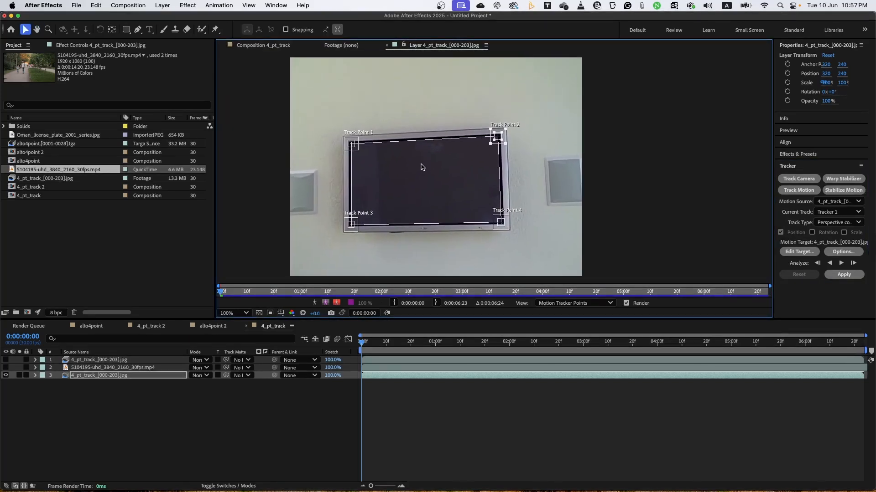
# Analyze the four track points forward through the whole clip and set 5104195-uhd_3840_2160_30fps.mp4 as the motion target.
pyautogui.click(842, 263)
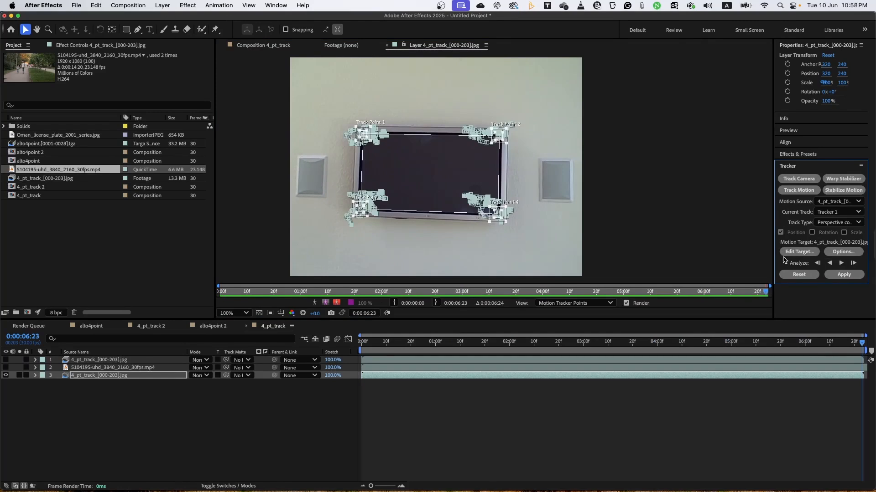
pyautogui.moveTo(861, 343); pyautogui.dragTo(868, 360)
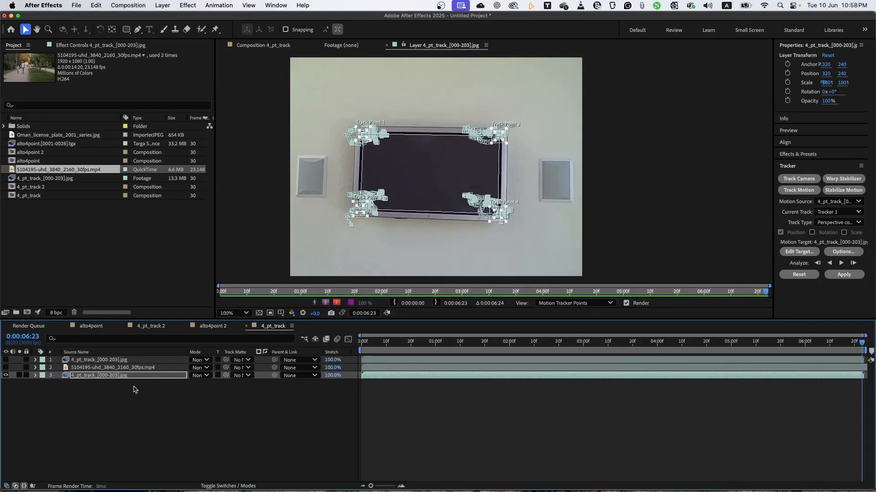
pyautogui.click(800, 252)
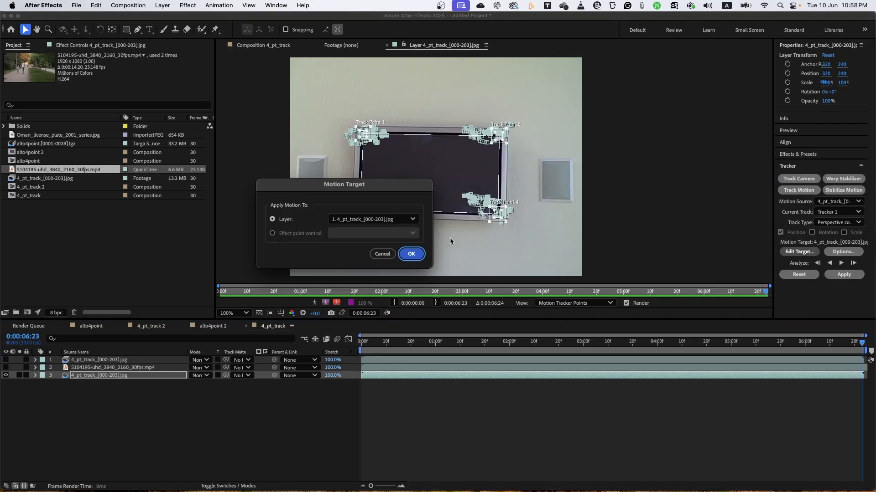
pyautogui.click(413, 219)
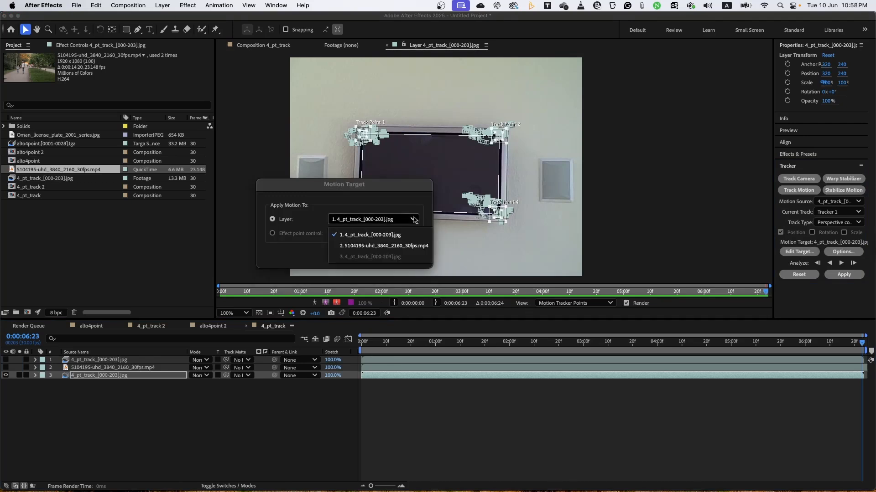
pyautogui.click(360, 247)
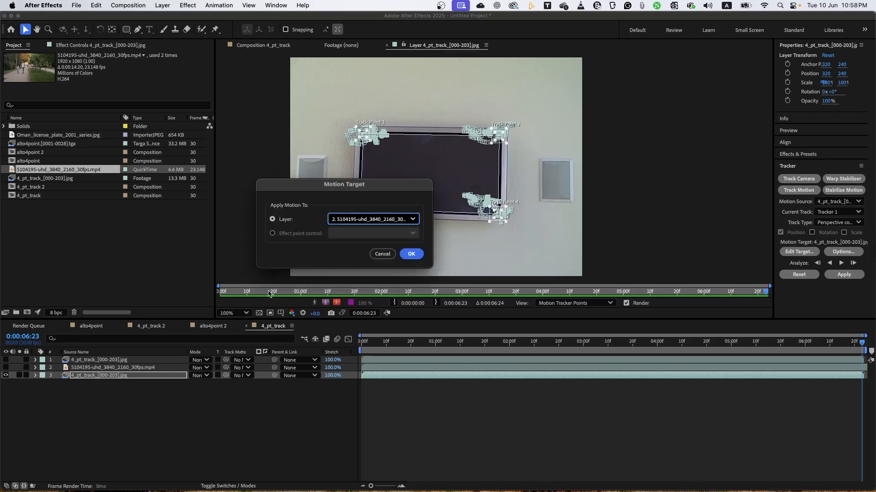
pyautogui.click(417, 256)
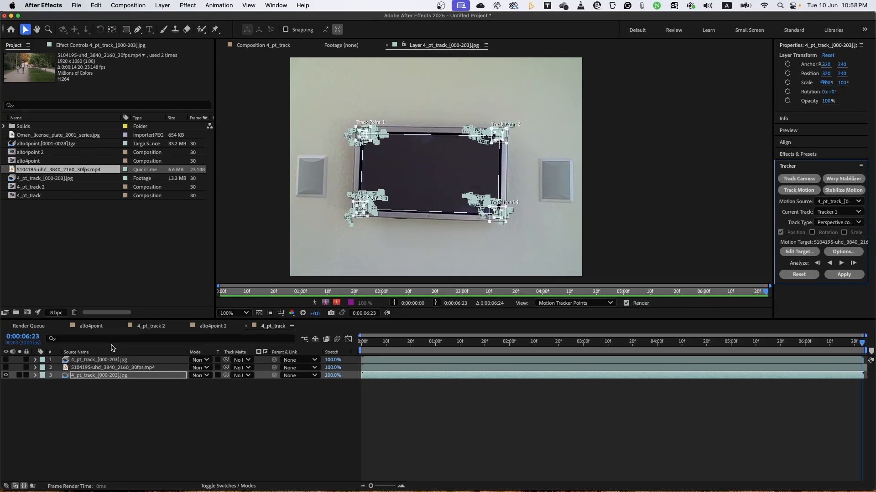
# Make the video layer visible and apply the perspective corner pin track to it, checking the result in a playback preview.
pyautogui.click(6, 367)
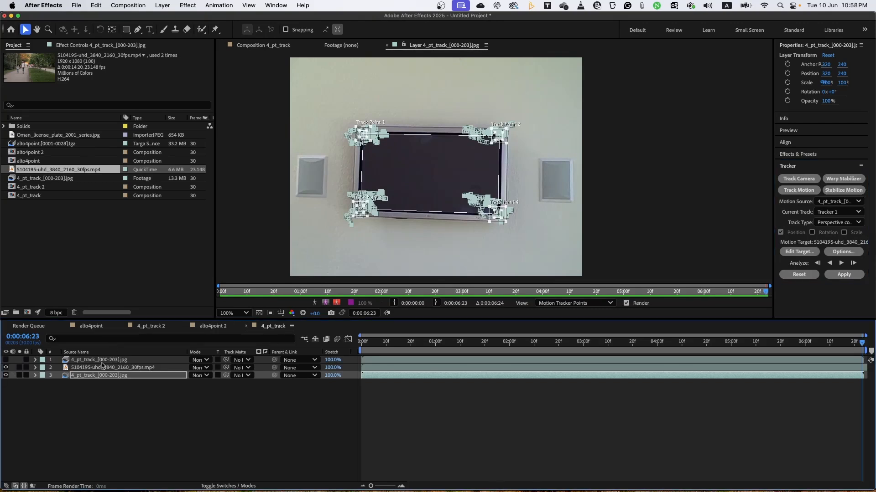
pyautogui.click(849, 274)
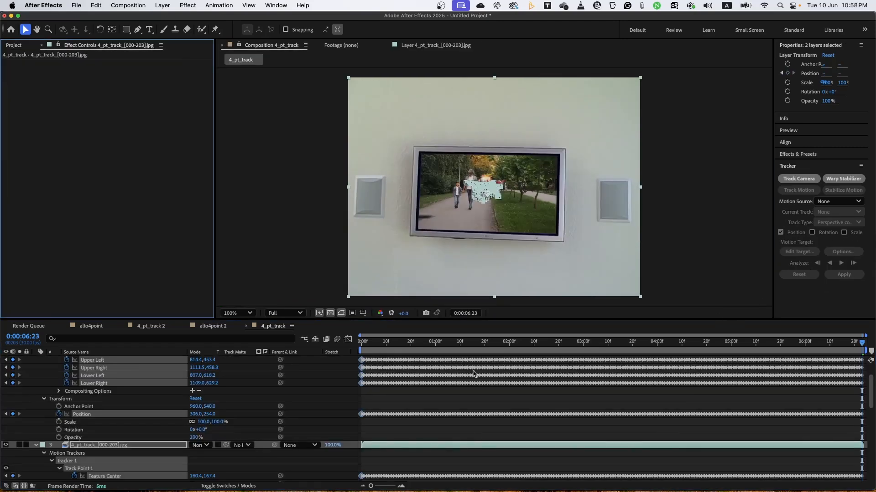
pyautogui.click(441, 399)
pyautogui.press('space')
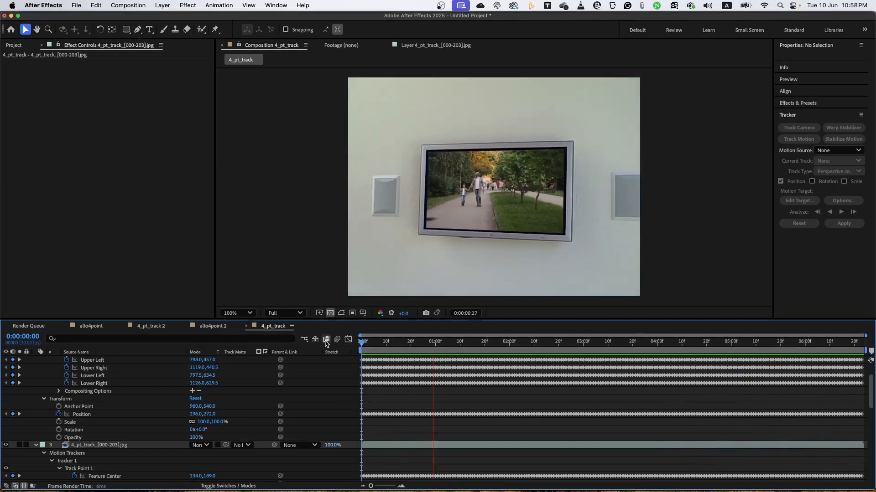
pyautogui.press('space')
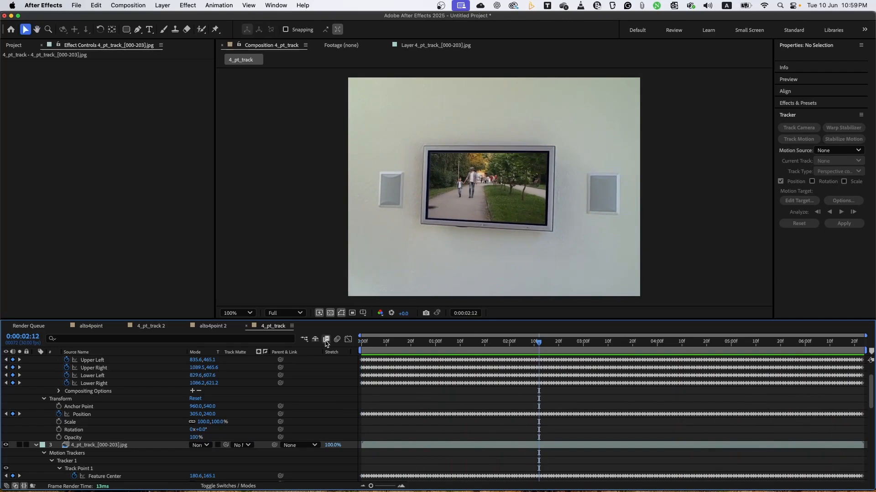
# Collapse the properties of the video and tracked footage layers, and unhide the duplicate 4_pt_track_[000-203].jpg layer at the stack's top.
pyautogui.click(37, 446)
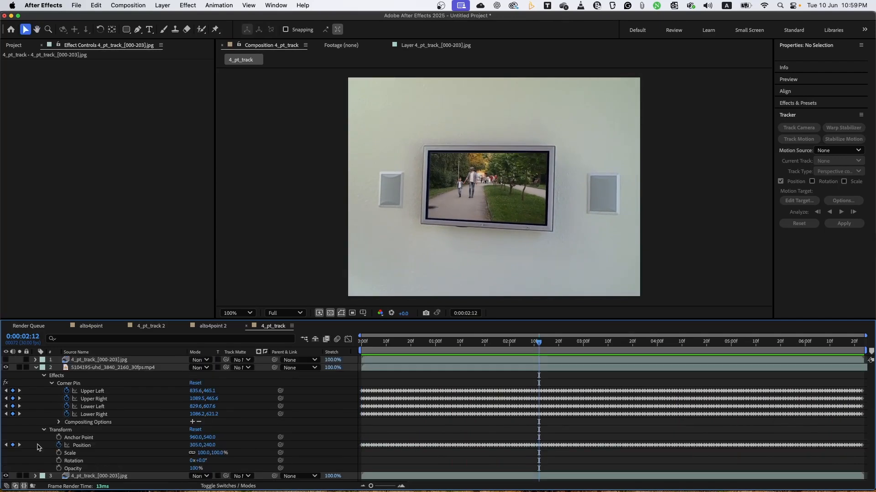
pyautogui.click(36, 368)
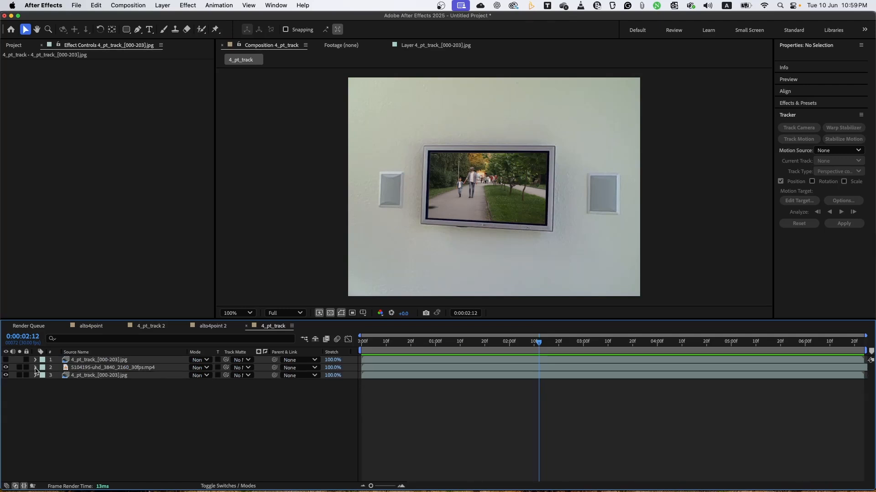
pyautogui.click(99, 361)
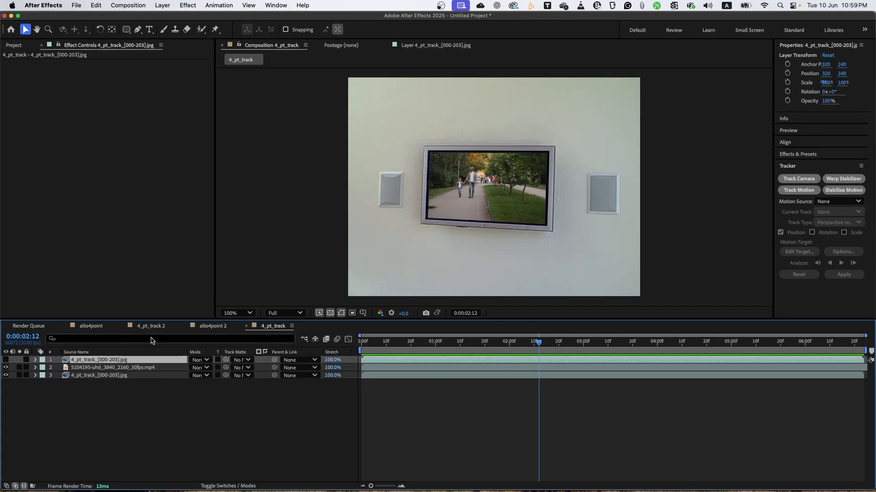
pyautogui.click(6, 359)
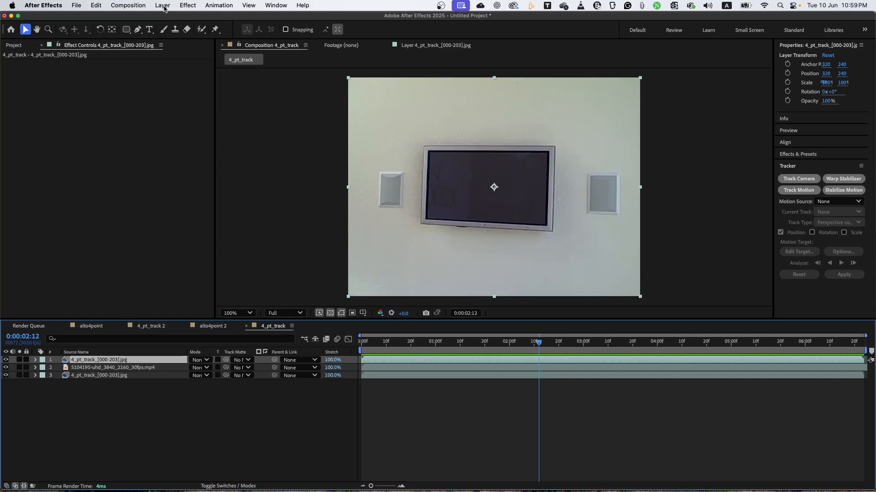
# Add a new white solid of 640 × 480 px above the duplicated footage layer, keeping the suggested name.
pyautogui.click(163, 6)
pyautogui.moveTo(168, 21)
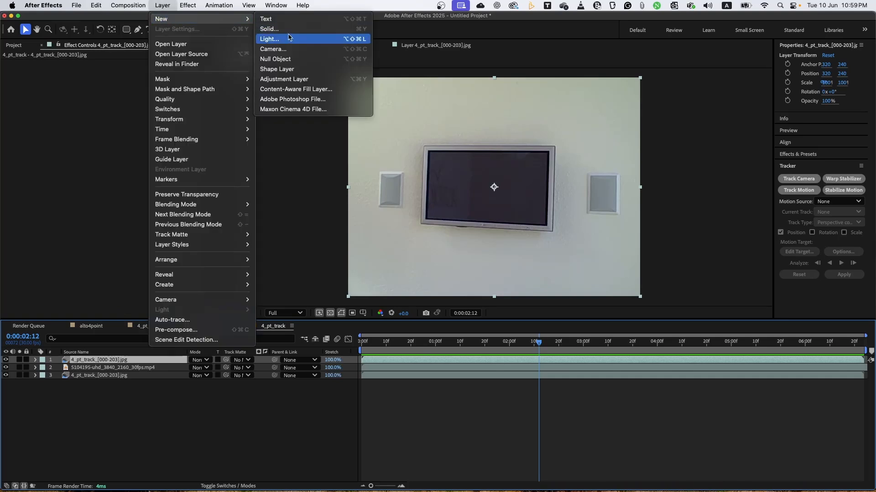
pyautogui.click(287, 30)
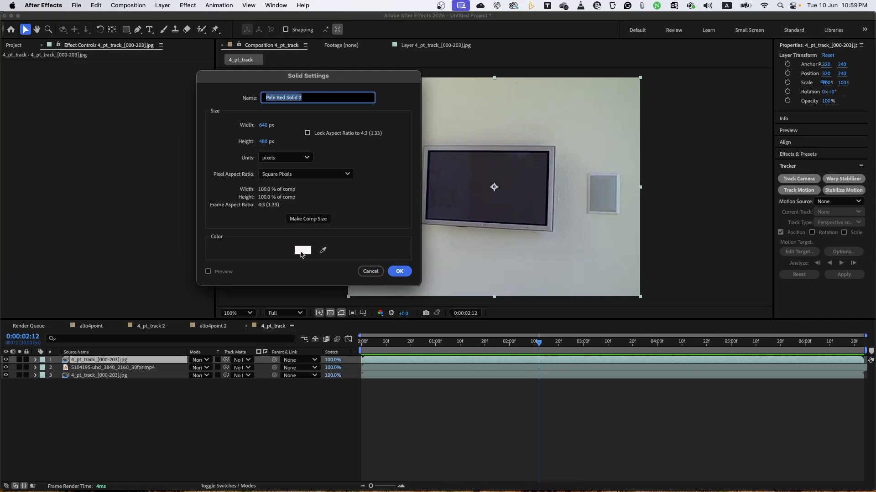
pyautogui.click(400, 271)
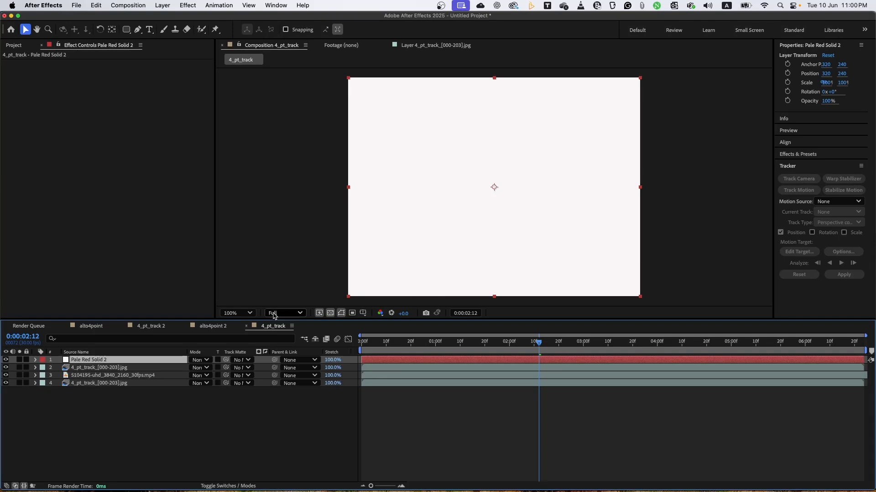
# Set Pale Red Solid 2 as the motion target of the footage's existing Tracker 1 and apply the perspective corner pin track to it.
pyautogui.click(435, 46)
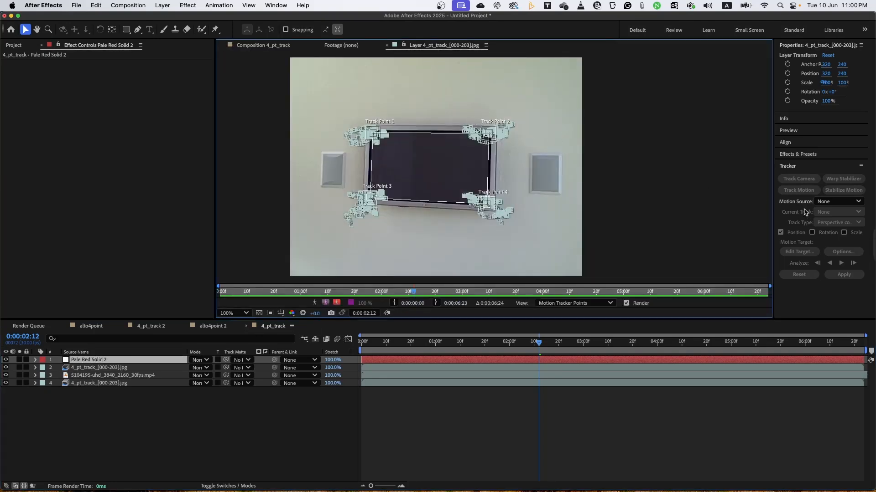
pyautogui.click(650, 385)
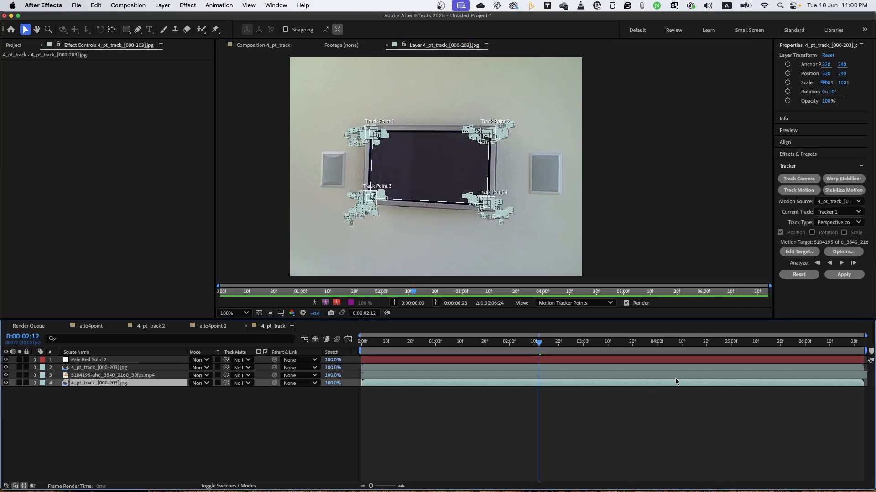
pyautogui.click(798, 253)
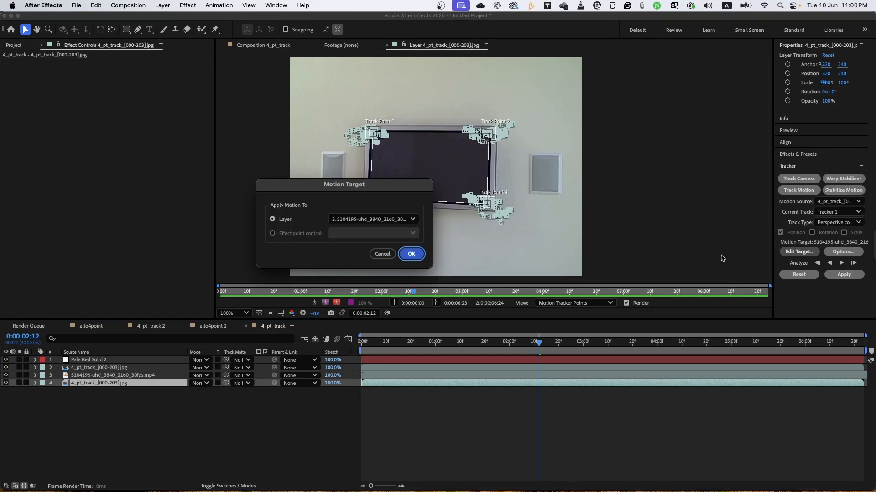
pyautogui.click(412, 220)
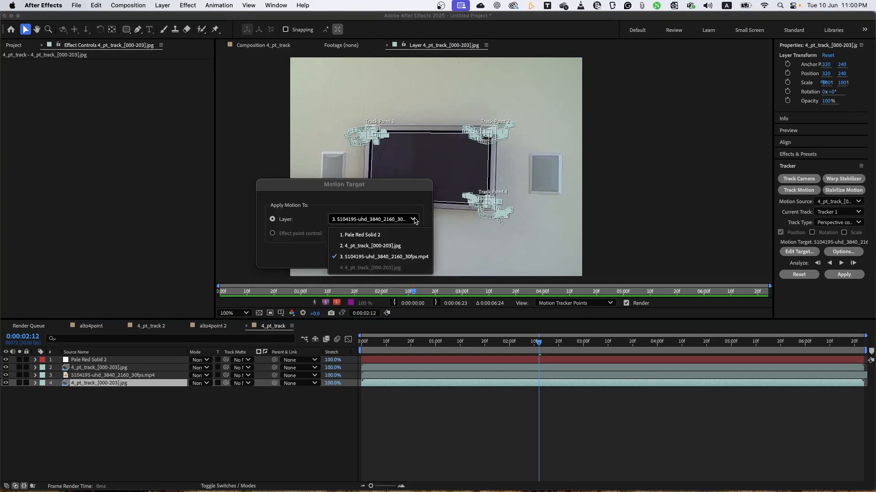
pyautogui.click(390, 235)
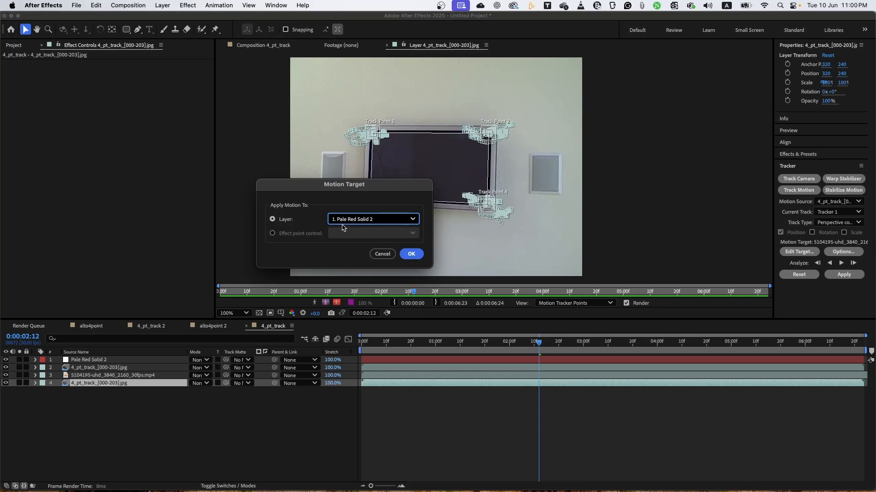
pyautogui.click(411, 255)
pyautogui.click(411, 255)
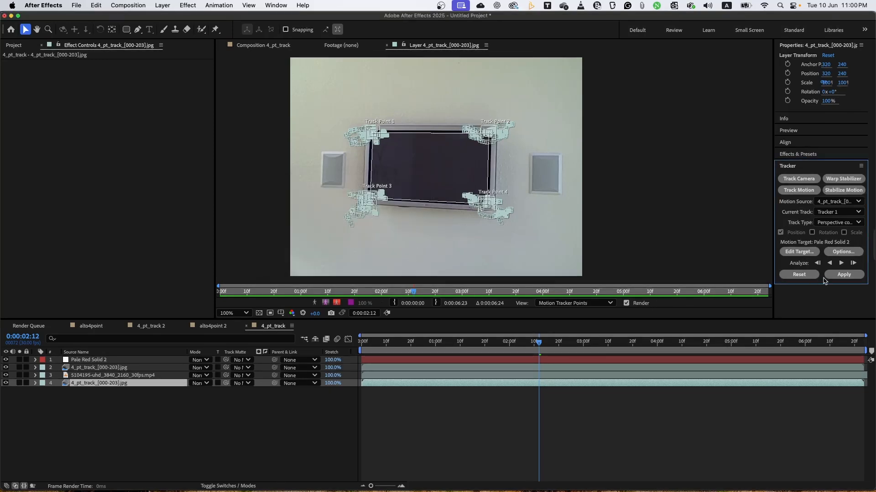
pyautogui.click(844, 276)
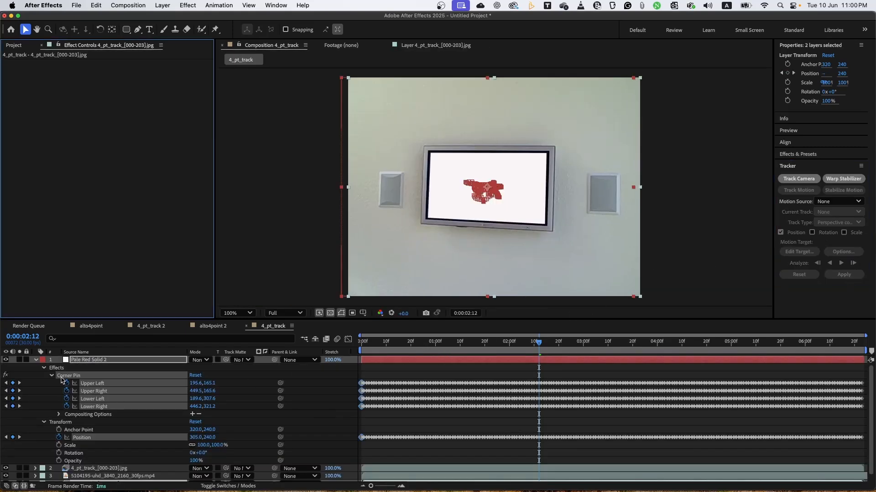
pyautogui.click(36, 361)
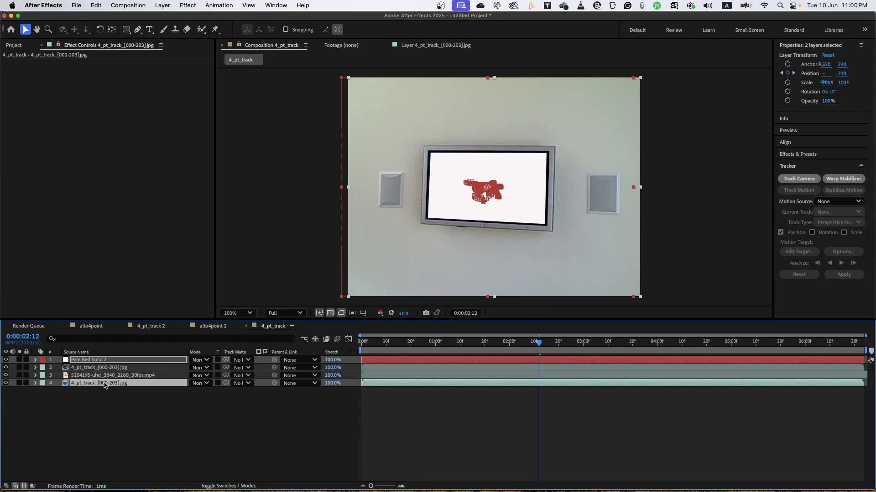
# Hide the three layers beneath the white solid and scrub through its tracked motion to the first frame.
pyautogui.click(19, 383)
pyautogui.click(19, 360)
pyautogui.moveTo(19, 360)
pyautogui.mouseDown()
pyautogui.moveTo(20, 383)
pyautogui.moveTo(6, 368)
pyautogui.mouseUp()
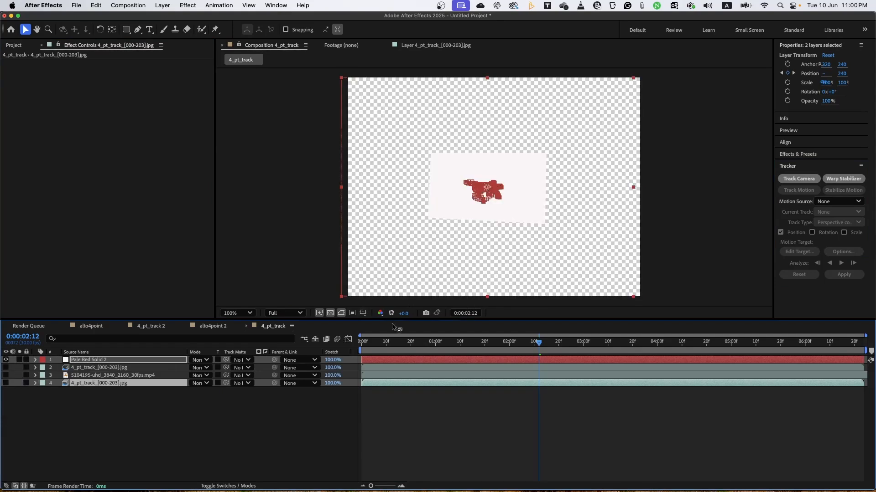
pyautogui.moveTo(369, 342); pyautogui.dragTo(342, 376)
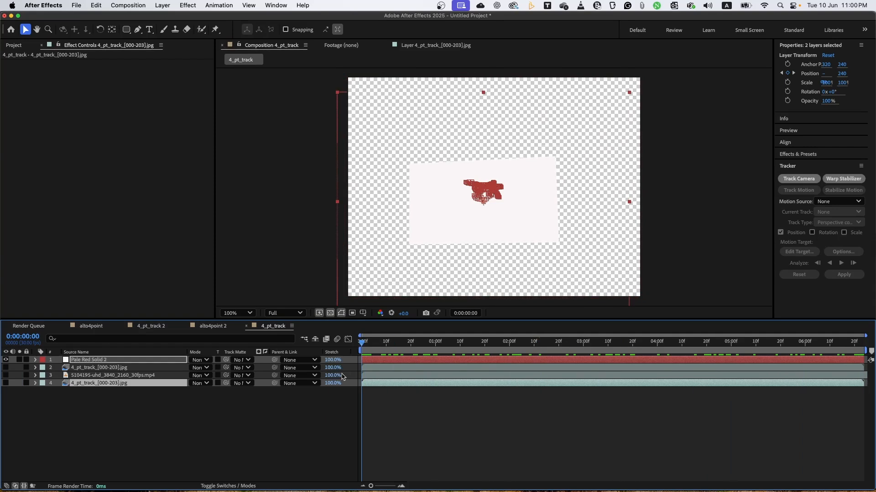
# Make the duplicated 4_pt_track_[000-203].jpg layer visible and use Pale Red Solid 2 as its track matte.
pyautogui.click(5, 367)
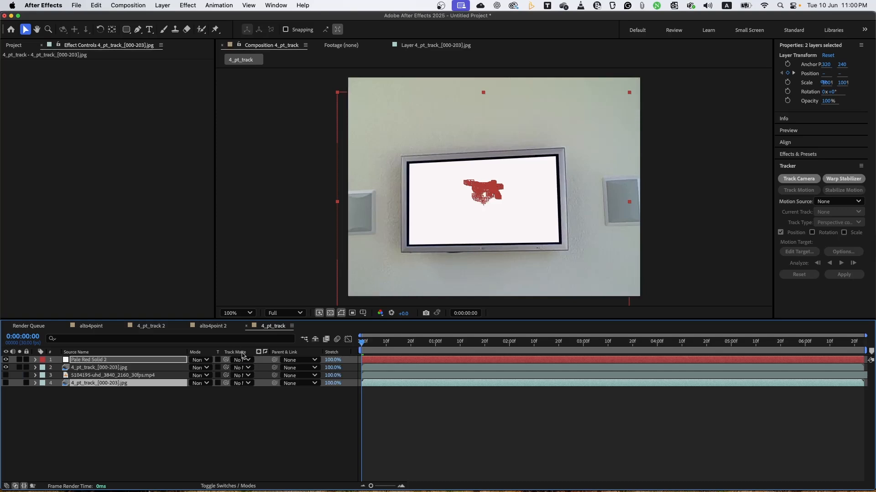
pyautogui.click(209, 487)
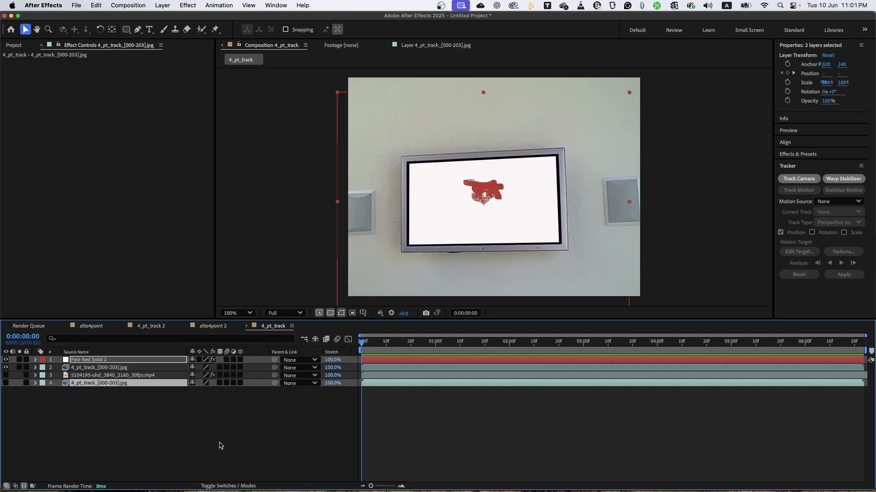
pyautogui.click(220, 486)
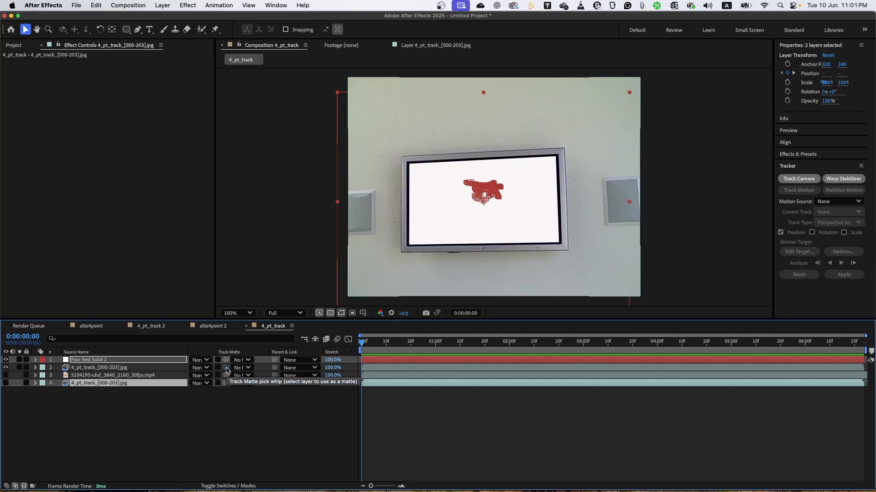
pyautogui.moveTo(225, 370); pyautogui.dragTo(159, 363)
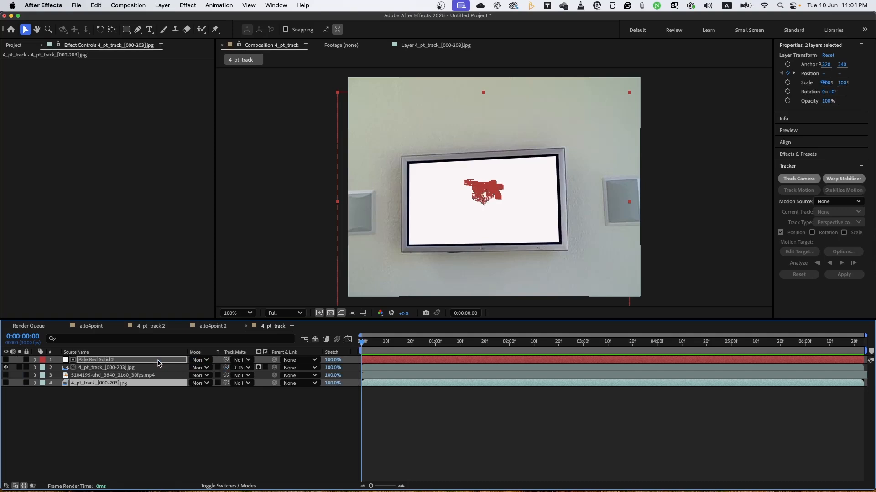
pyautogui.click(390, 431)
pyautogui.moveTo(363, 345)
pyautogui.mouseDown()
pyautogui.moveTo(629, 336)
pyautogui.moveTo(860, 343)
pyautogui.moveTo(362, 345)
pyautogui.mouseUp()
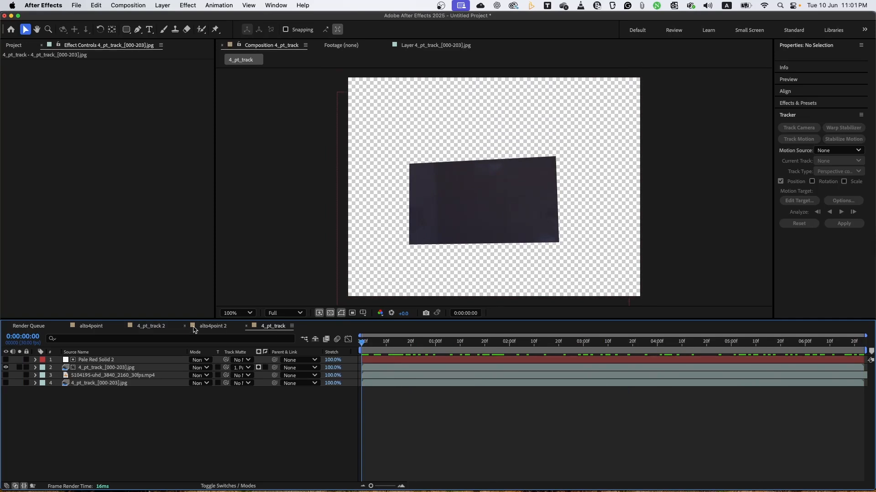
# Show the video layer and set the matted footage layer's blending mode to Lighten, previewing the blended screen.
pyautogui.click(5, 377)
pyautogui.moveTo(361, 345); pyautogui.dragTo(544, 345)
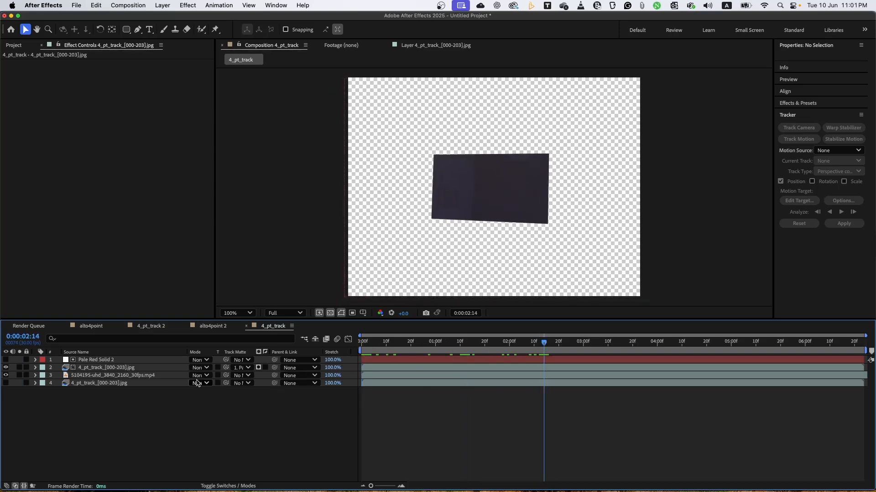
pyautogui.click(207, 368)
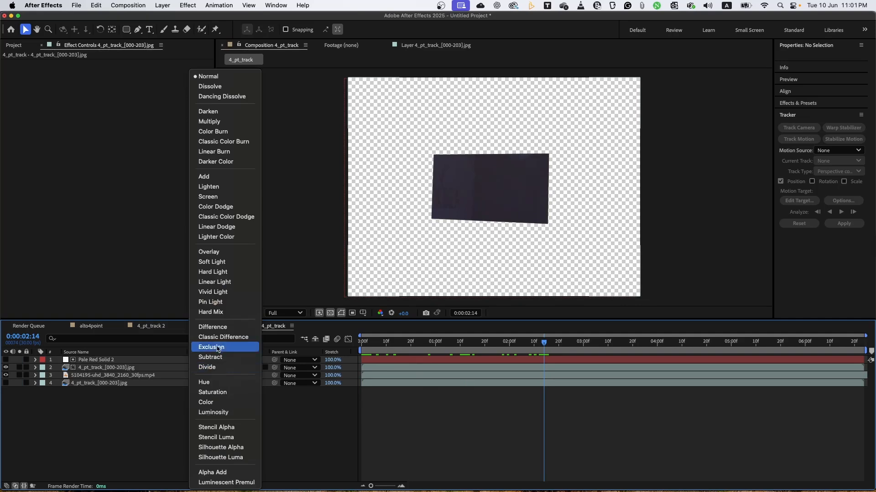
pyautogui.click(222, 191)
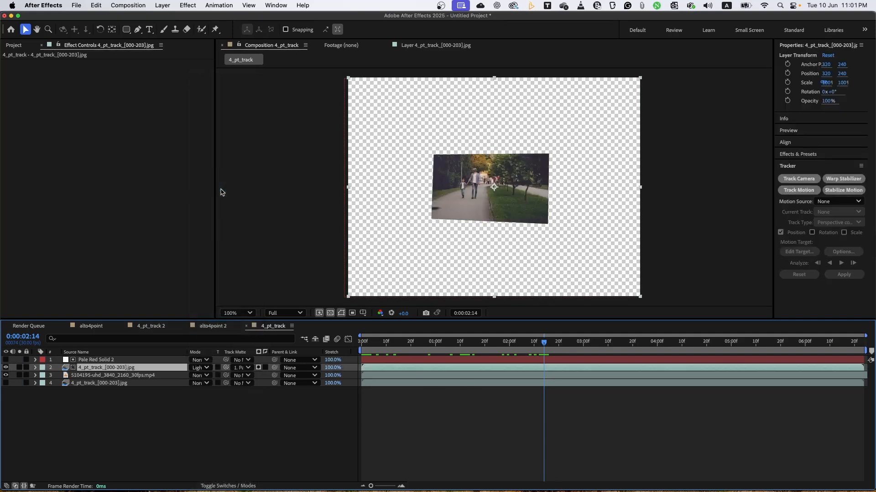
pyautogui.click(366, 348)
pyautogui.press('space')
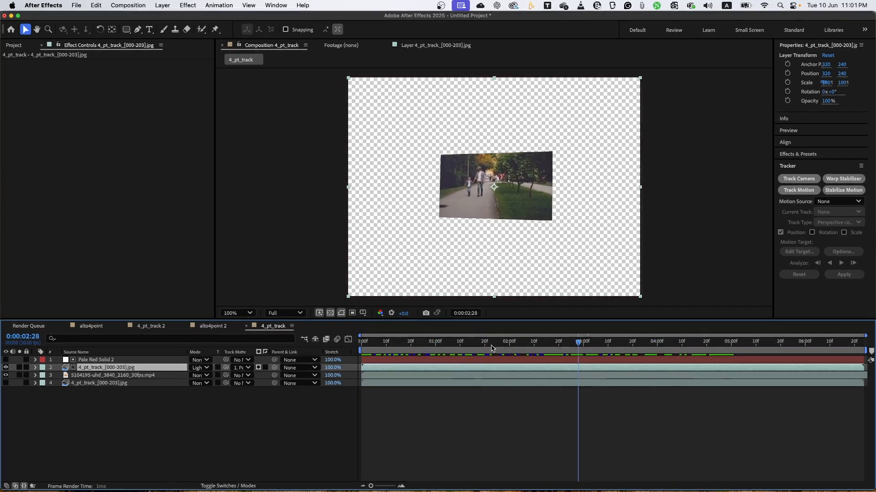
pyautogui.press('space')
# Show the original footage layer at the stack's bottom and play back the complete TV composite from the first frame.
pyautogui.click(6, 383)
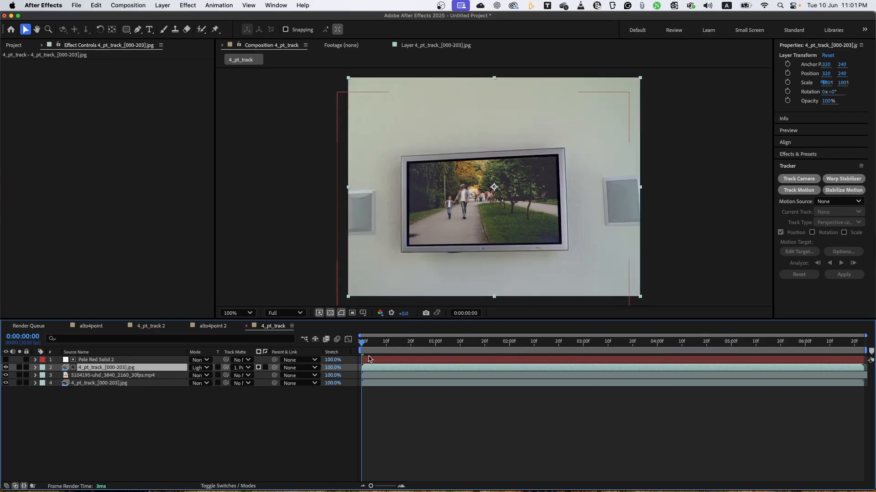
pyautogui.press('space')
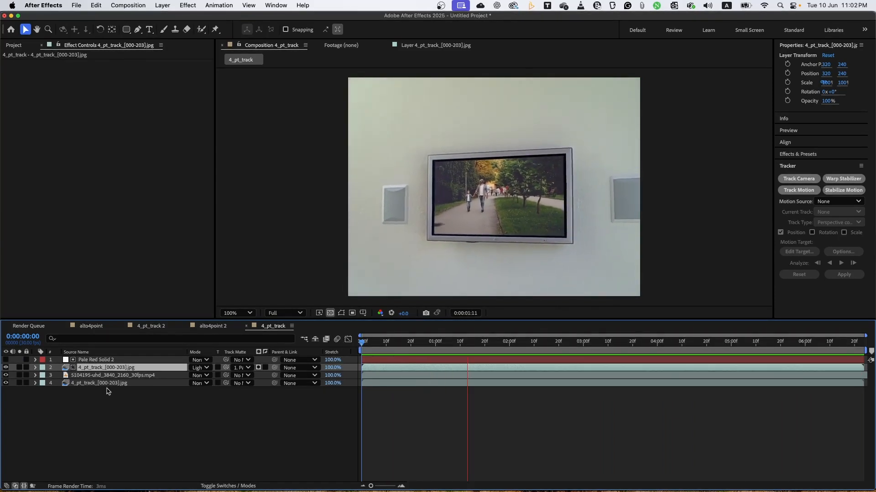
pyautogui.click(126, 376)
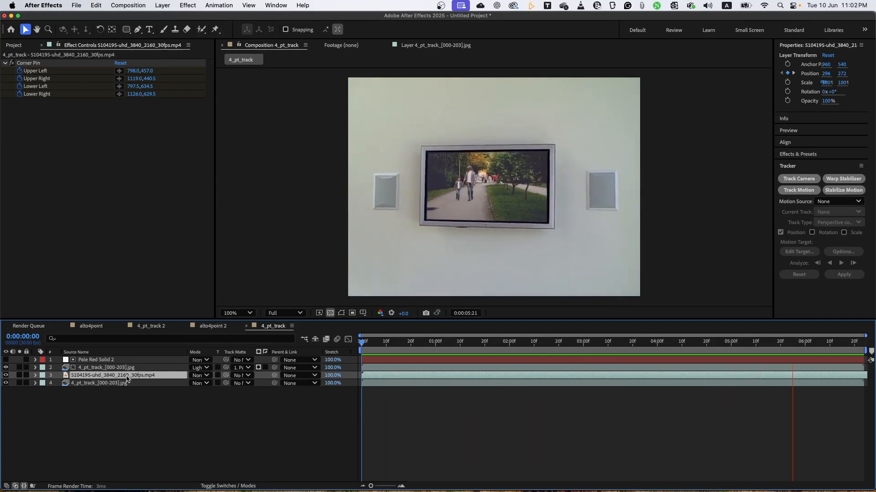
pyautogui.press('space')
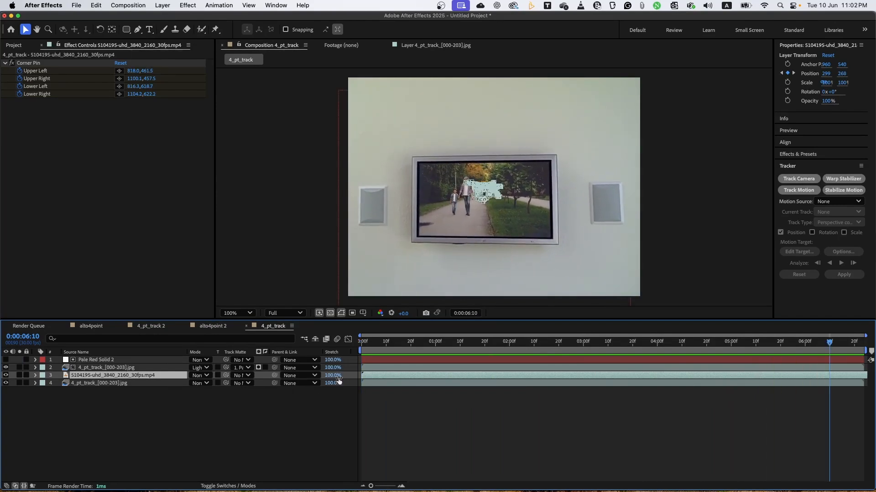